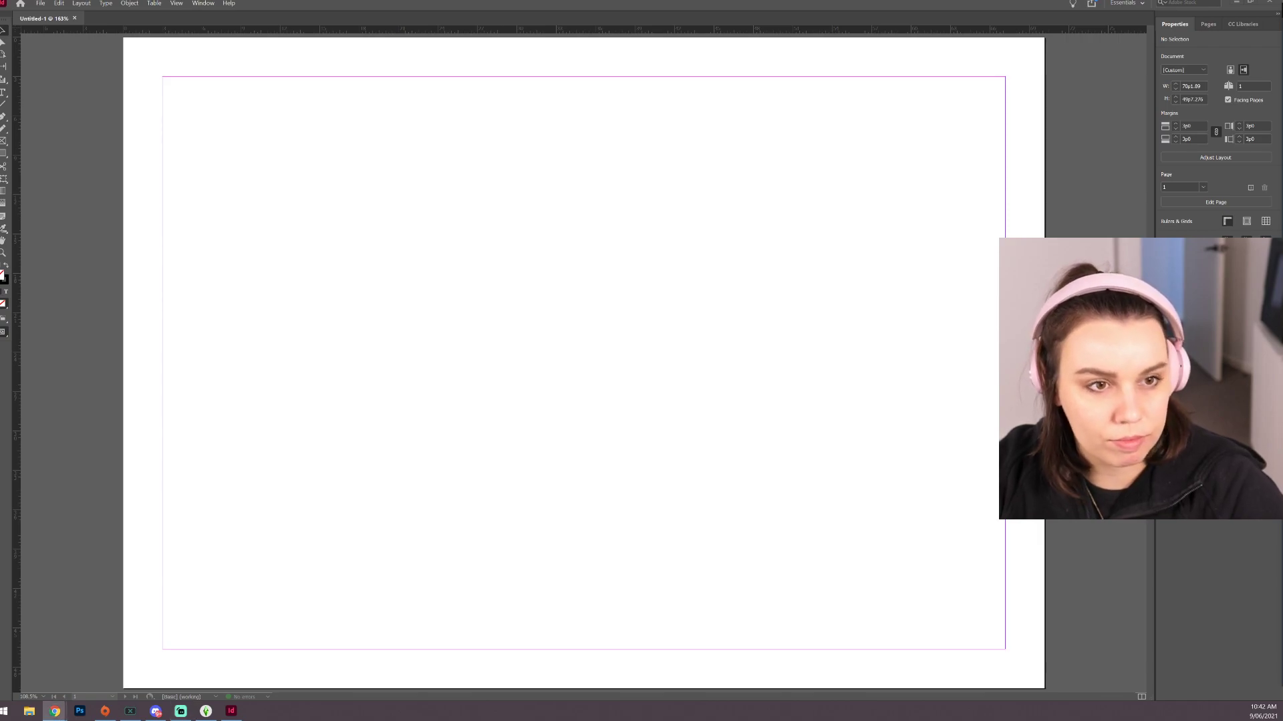
Step: Create a text frame at the page's upper-left margin corner and enter the title "Modular Home List"
left_click(4, 92)
left_click_drag(163, 77, 521, 139)
type("Mod")
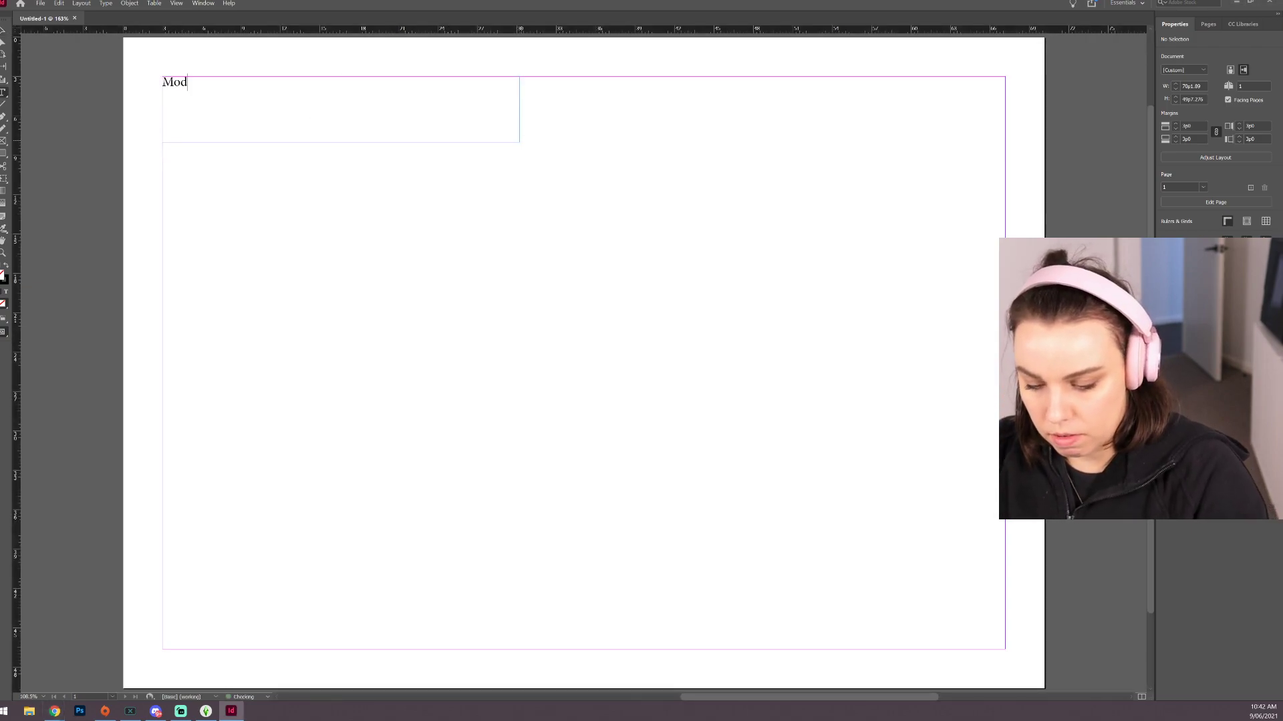
type("ular Home List")
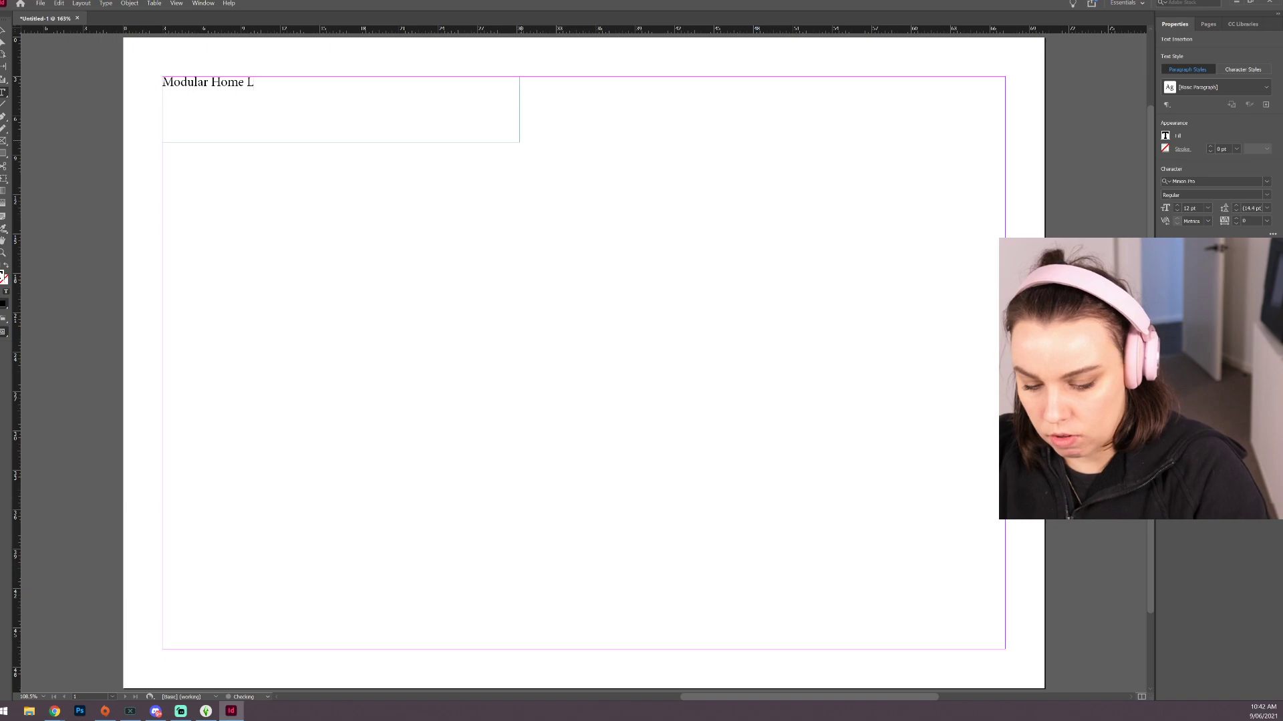
Step: Set the title text's font to Cambria in the Regular style
triple_click(267, 90)
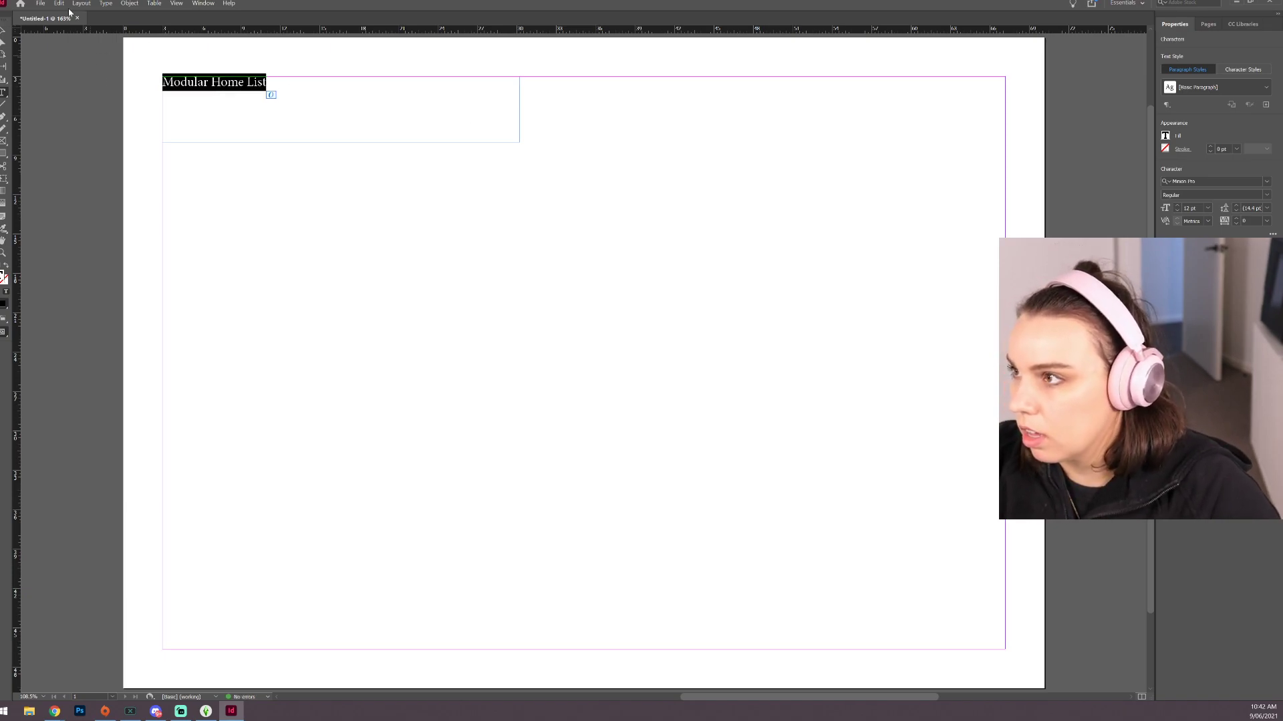
left_click(1264, 181)
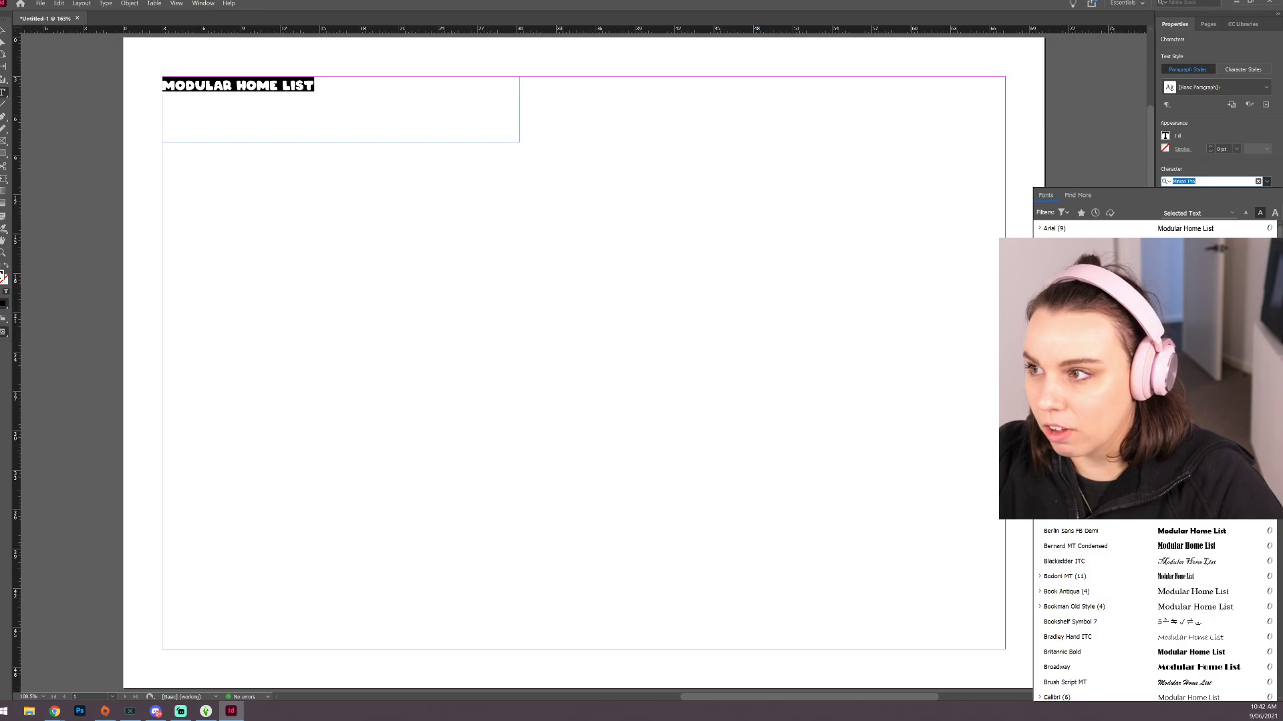
type("bol")
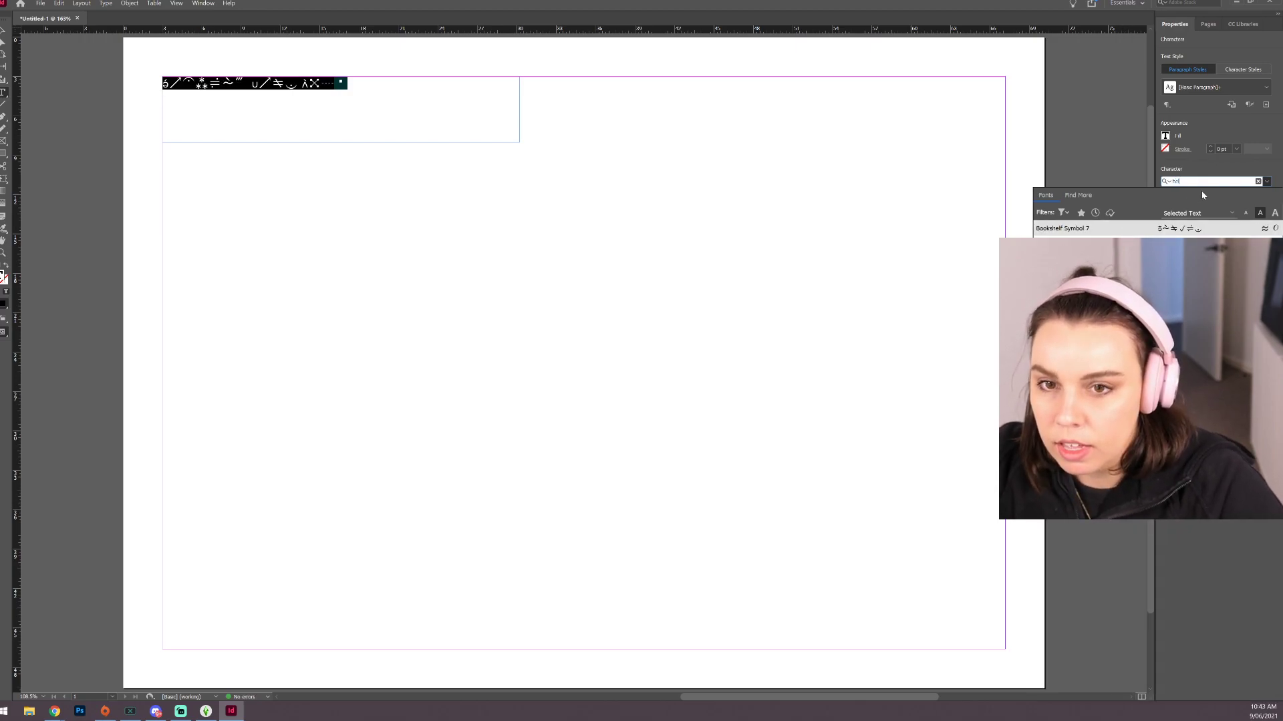
key("BackSpace")
key("BackSpace")
key("BackSpace")
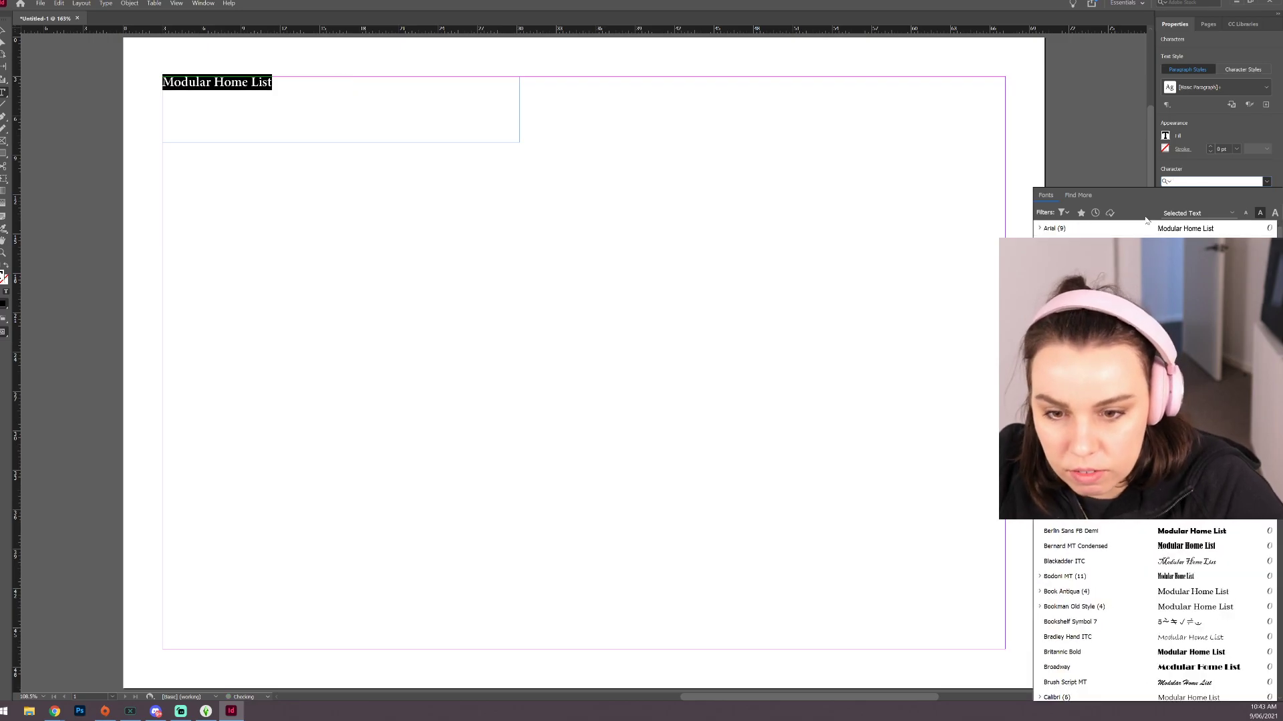
scroll(1182, 541, "down", 5)
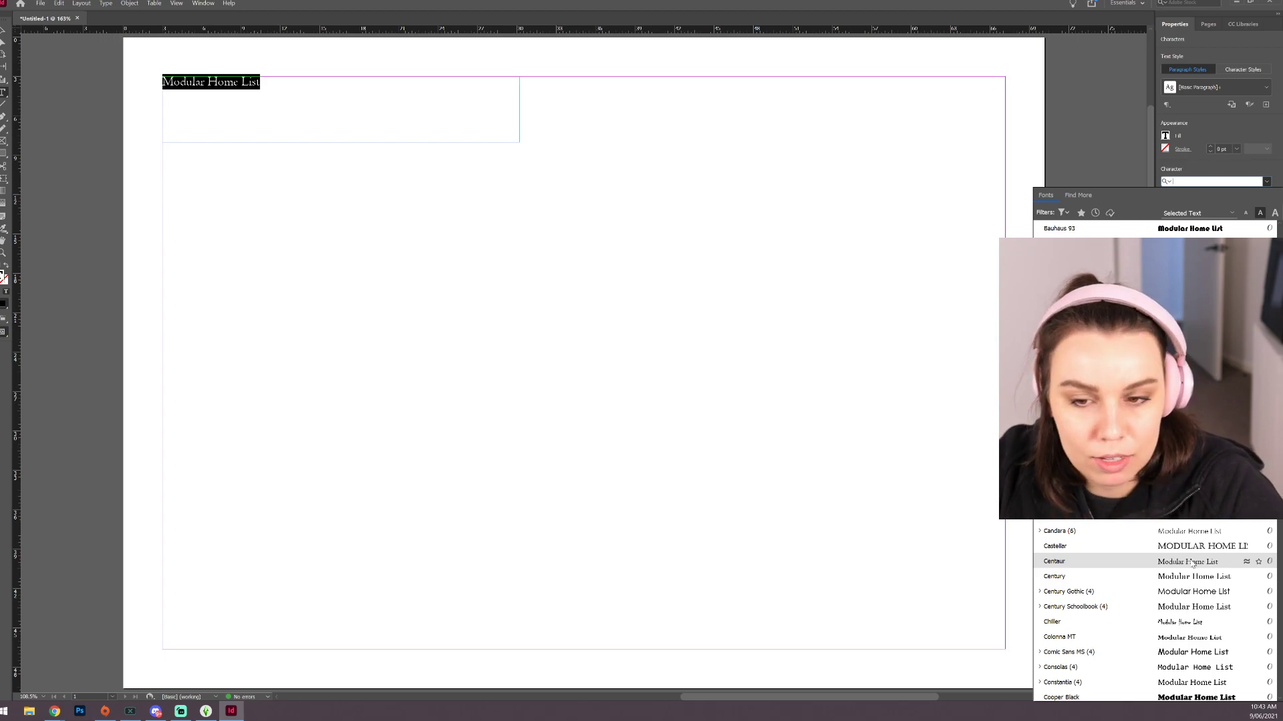
key("Escape")
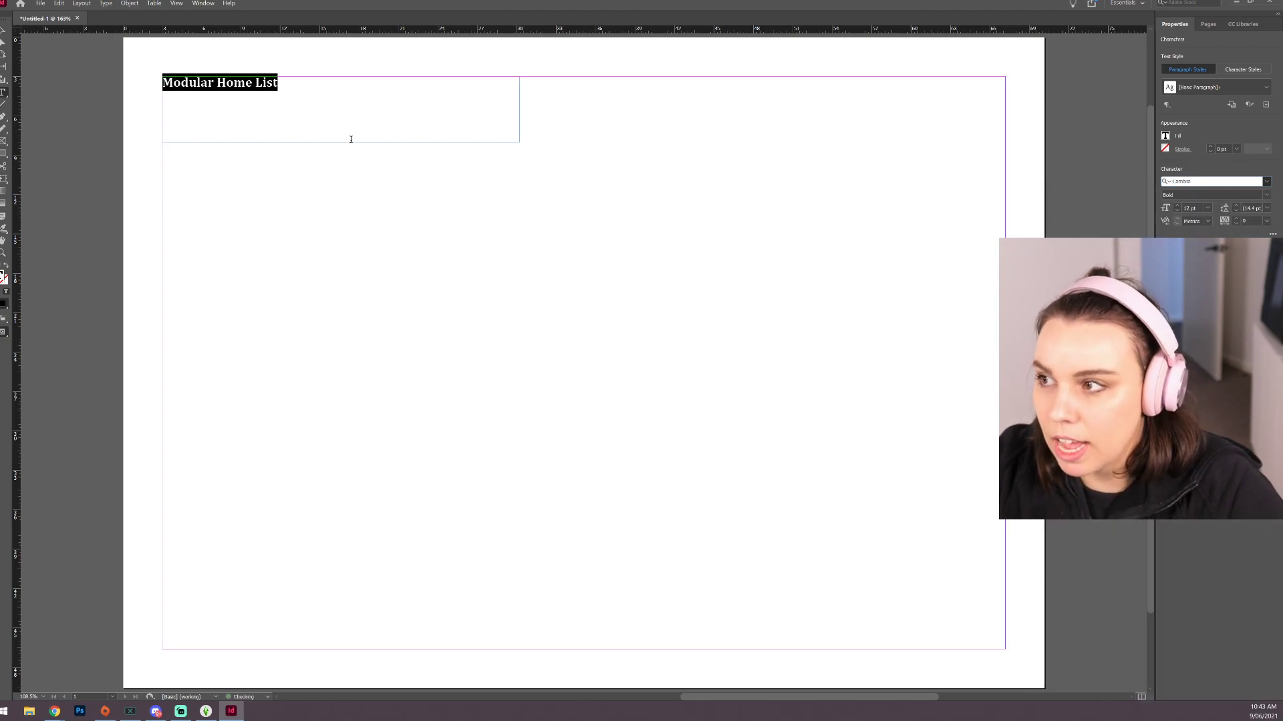
key("ctrl+shift+y")
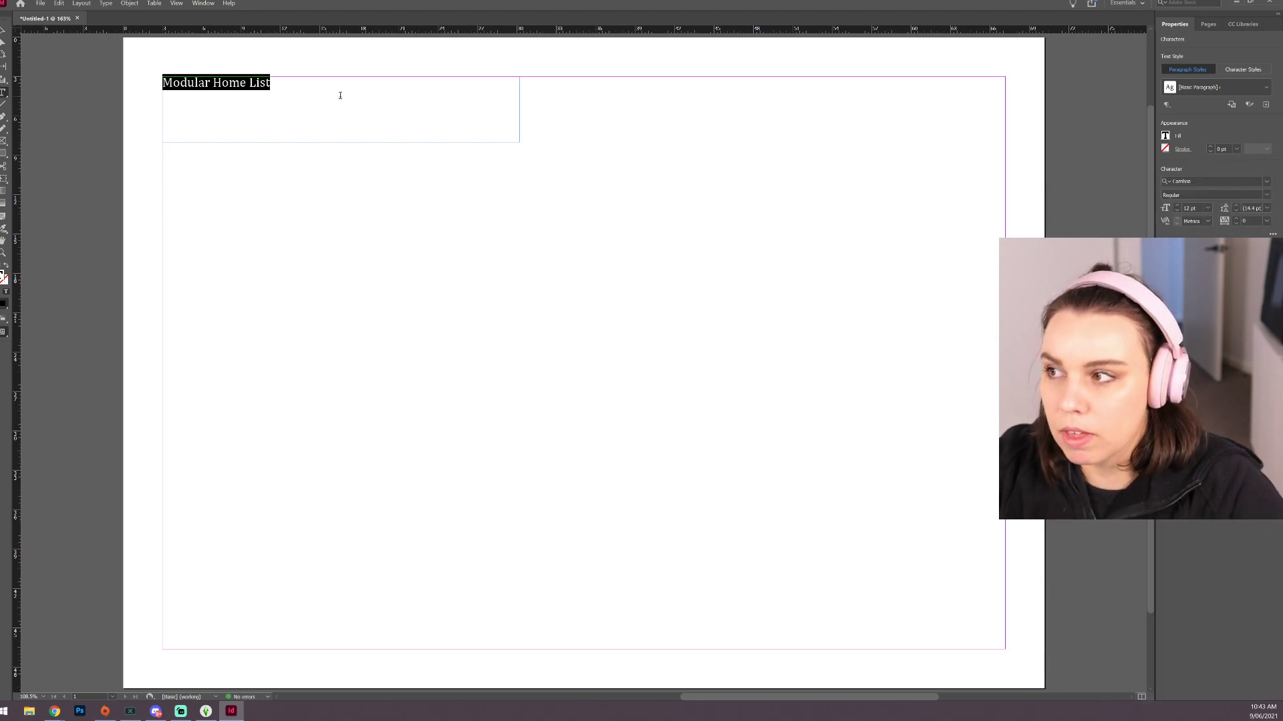
left_click(1266, 181)
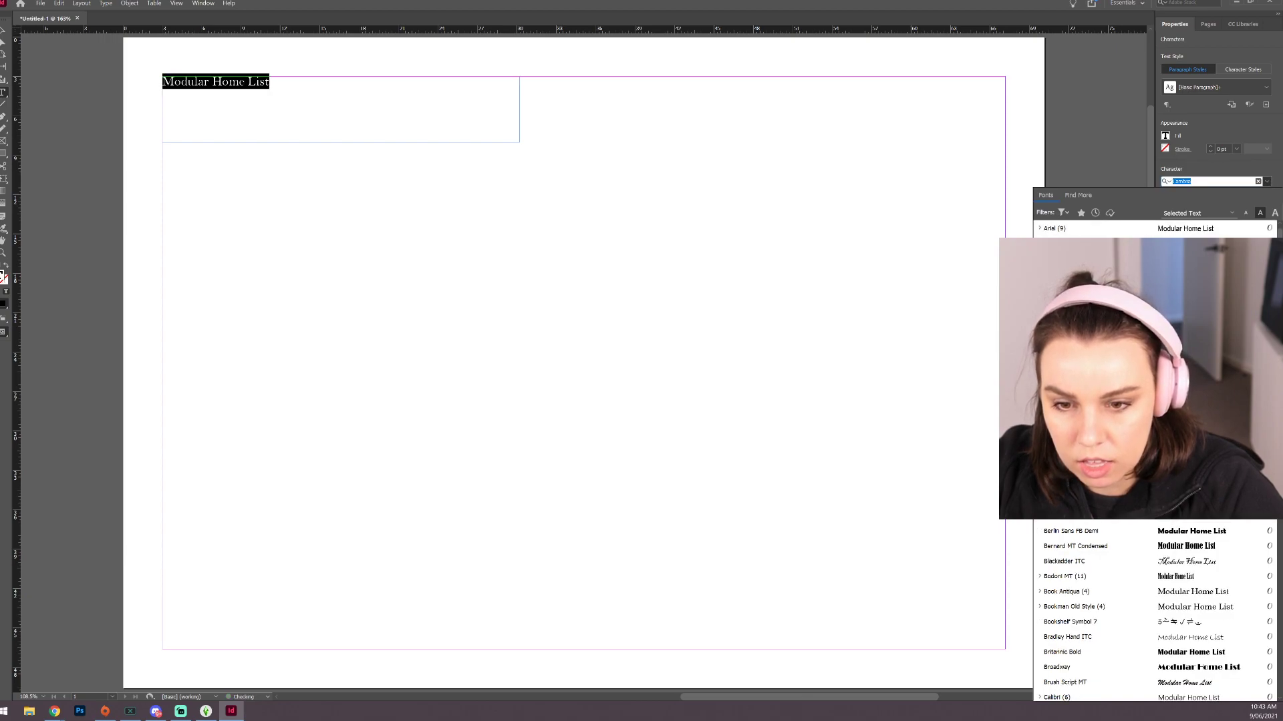
scroll(1170, 535, "down", 3)
scroll(1170, 551, "down", 3)
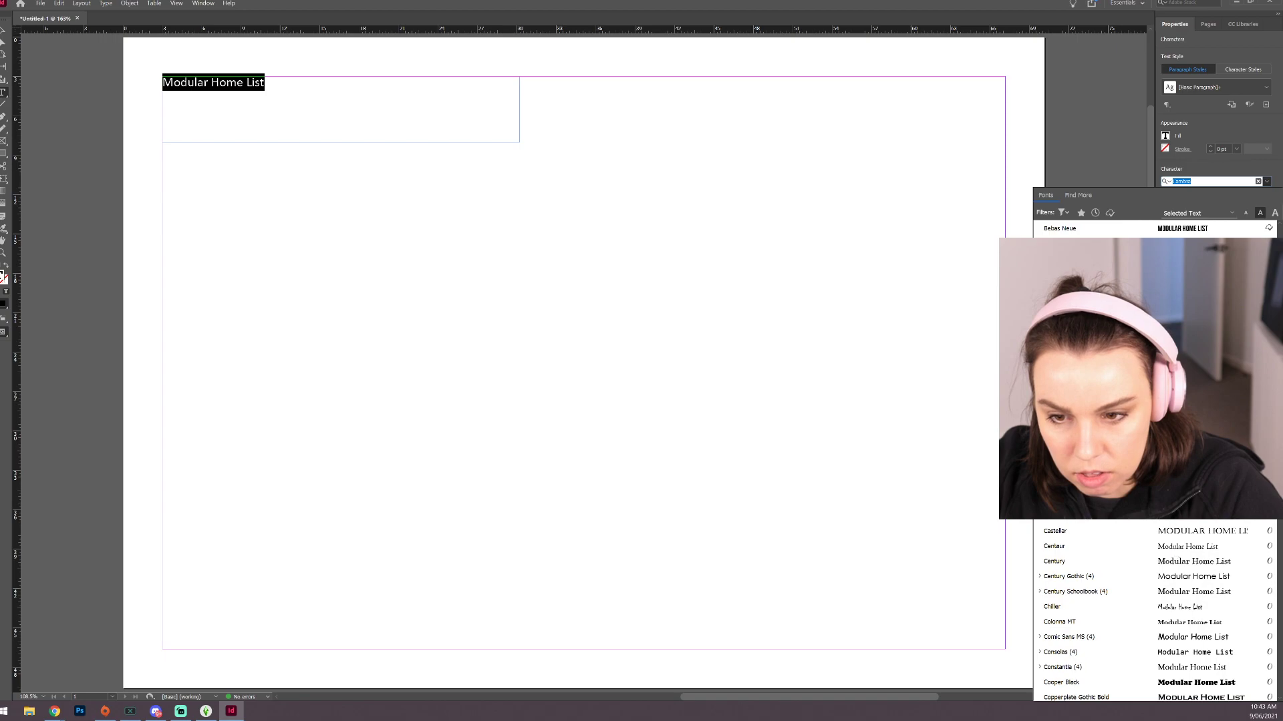
key("Escape")
left_click(312, 118)
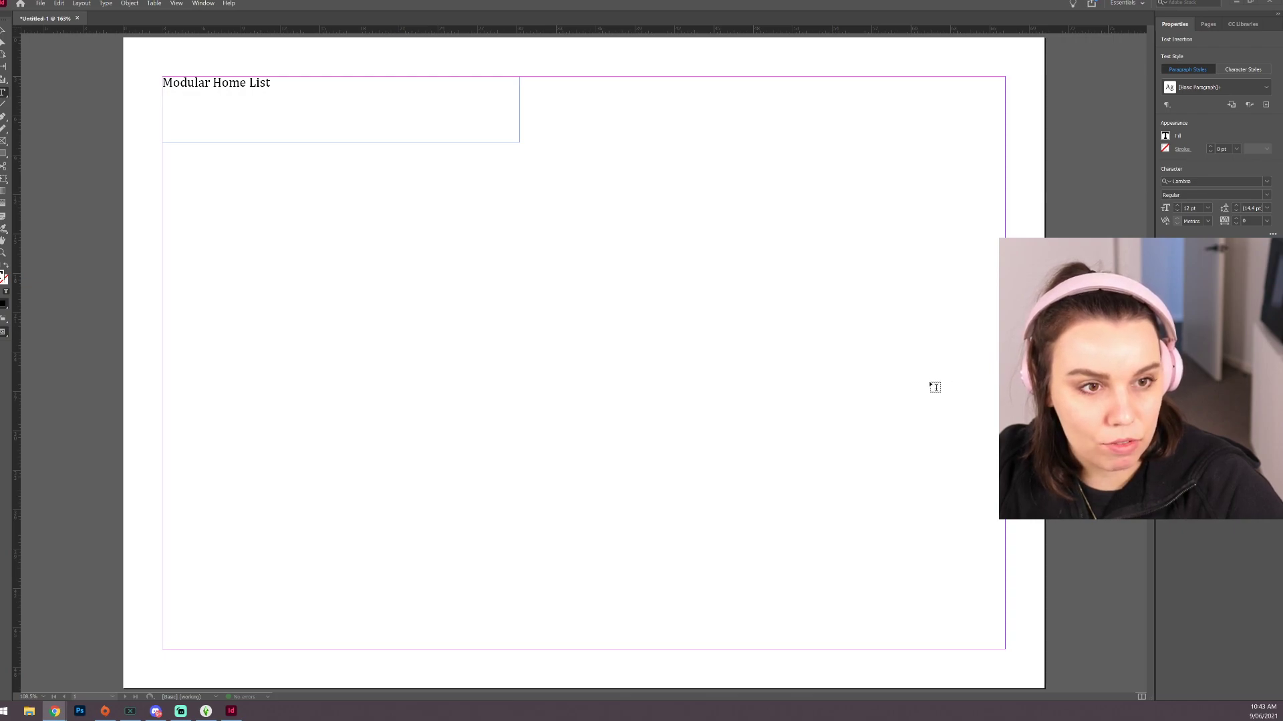
Step: Shrink the title's text frame so it fits closely around "Modular Home List"
left_click(271, 83)
left_click(4, 32)
left_click_drag(340, 142, 352, 99)
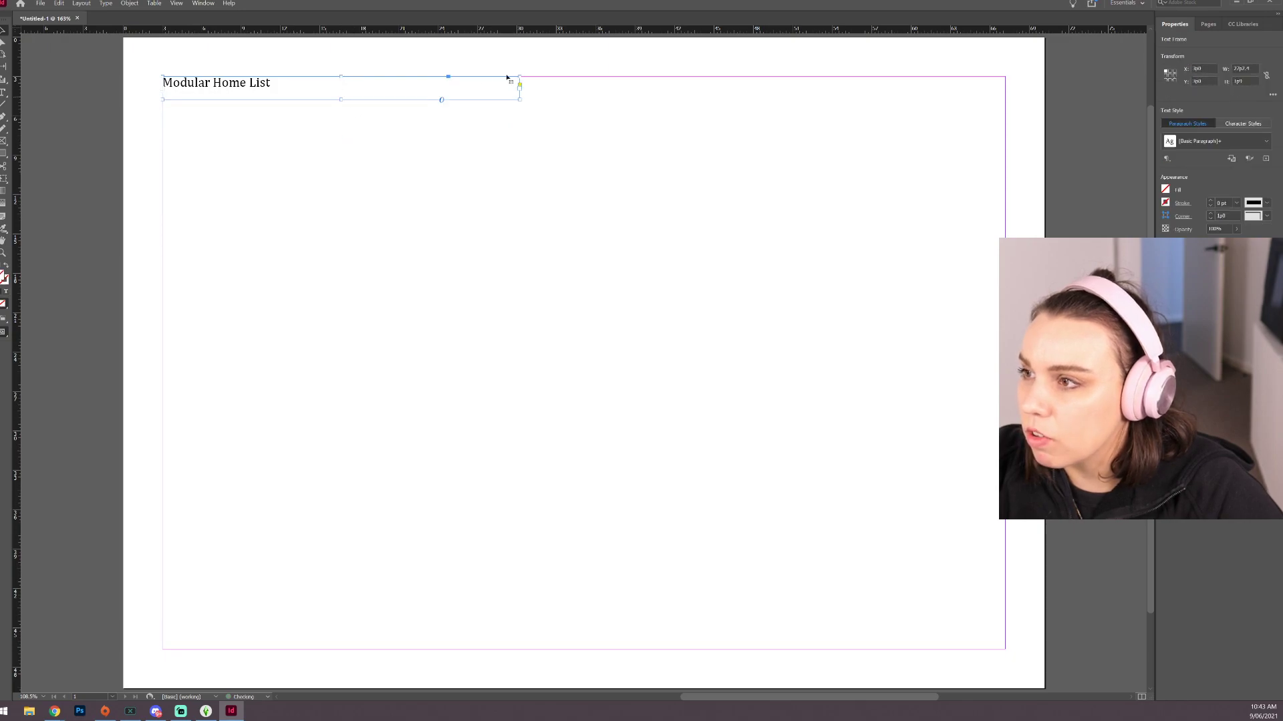
left_click_drag(521, 100, 441, 93)
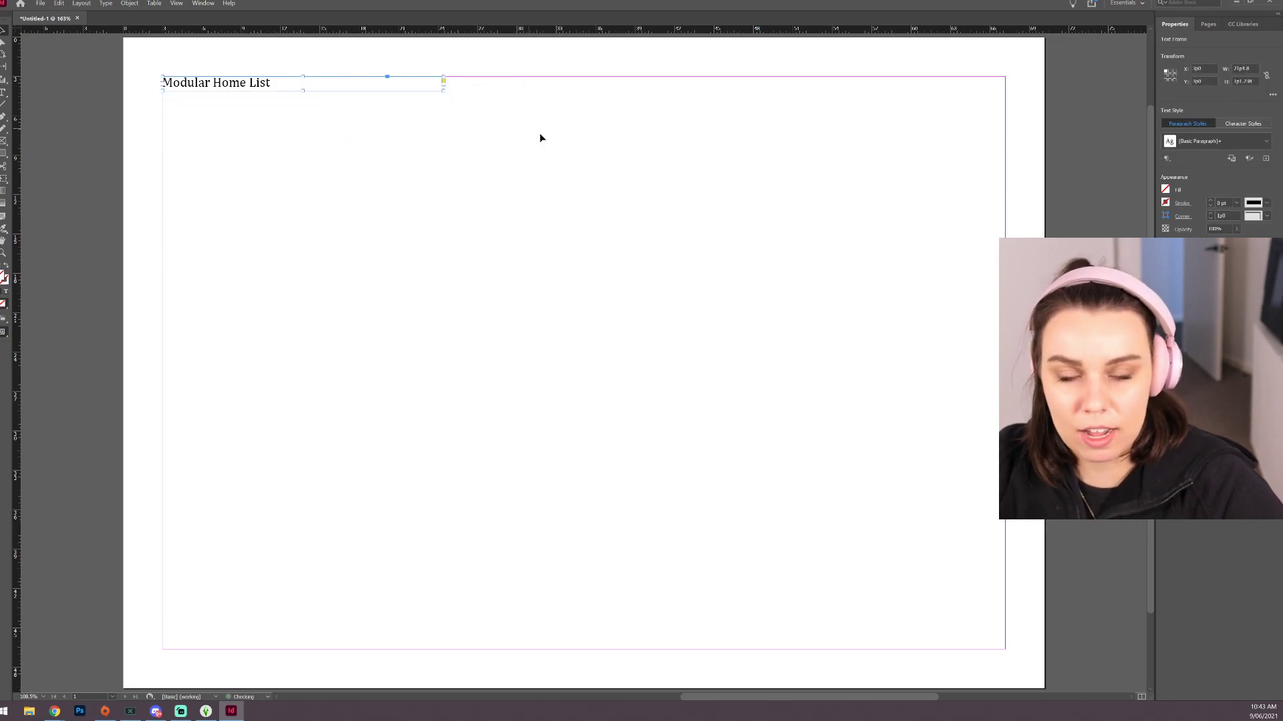
key("ctrl+=")
key("ctrl+=")
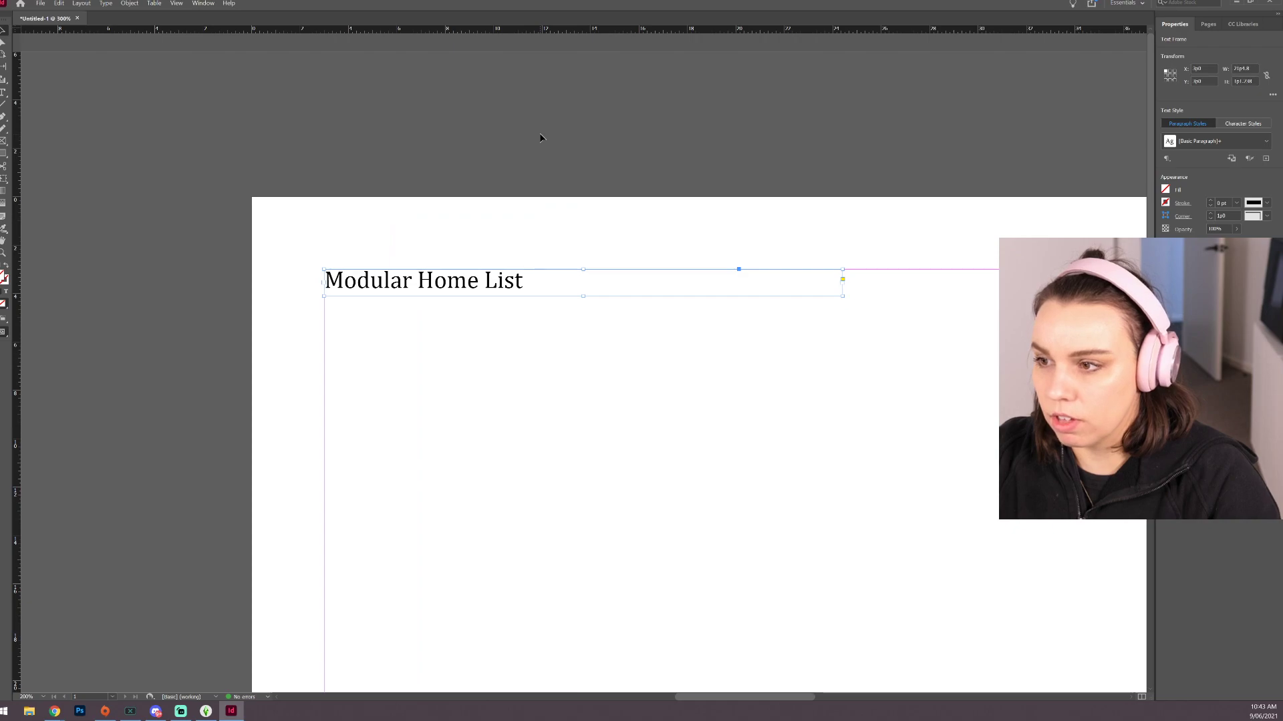
scroll(397, 281, "down", 3)
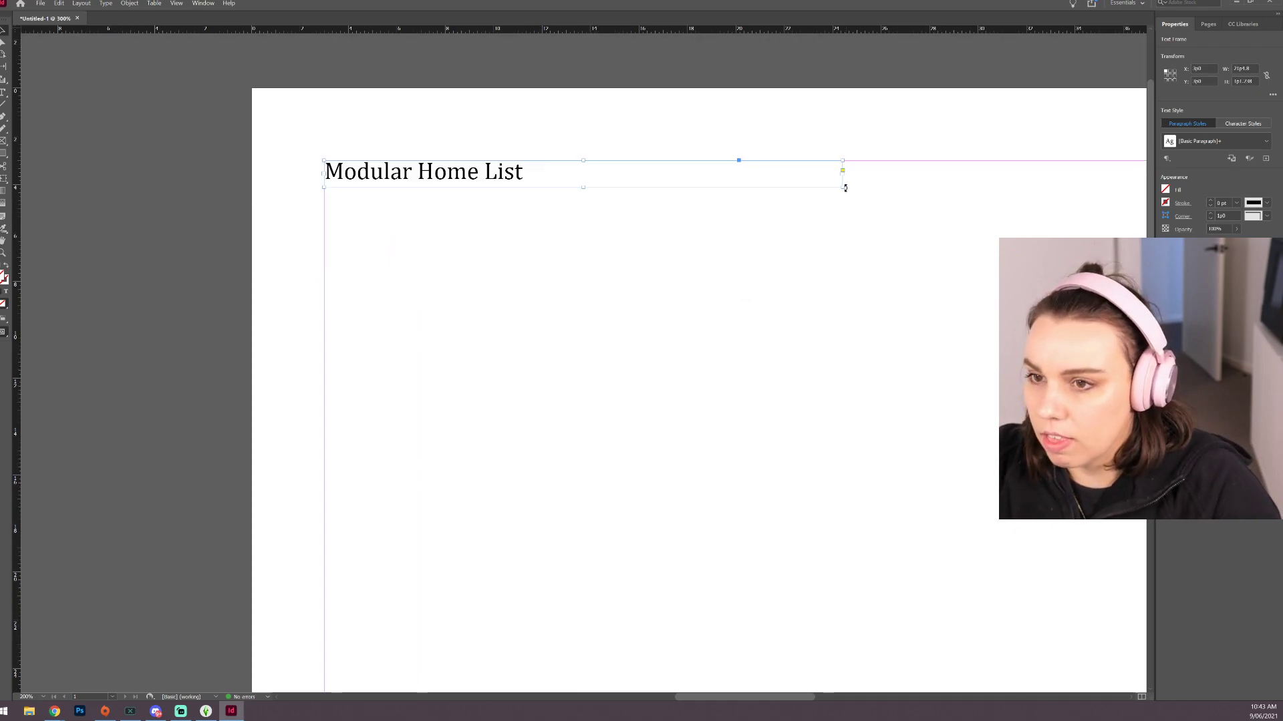
left_click_drag(843, 187, 533, 188)
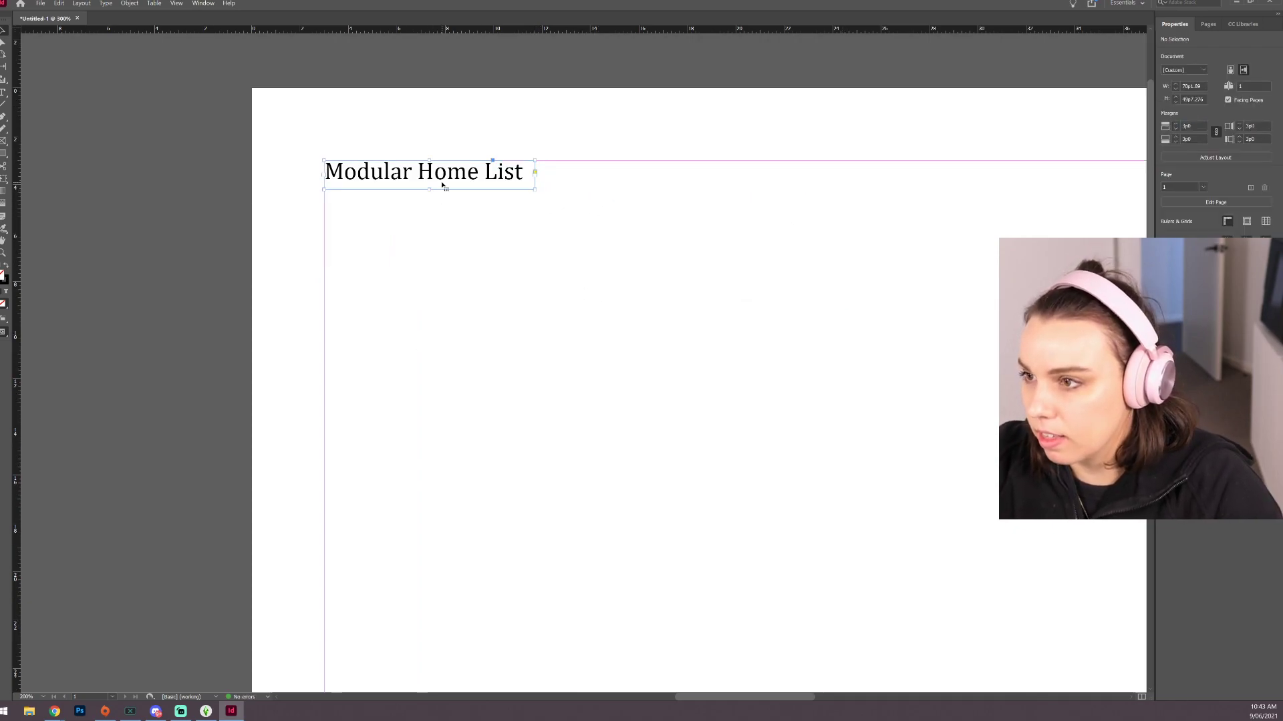
Step: Duplicate the title frame directly below as a much taller frame of the same width and delete its copied text
left_click_drag(428, 185, 428, 545)
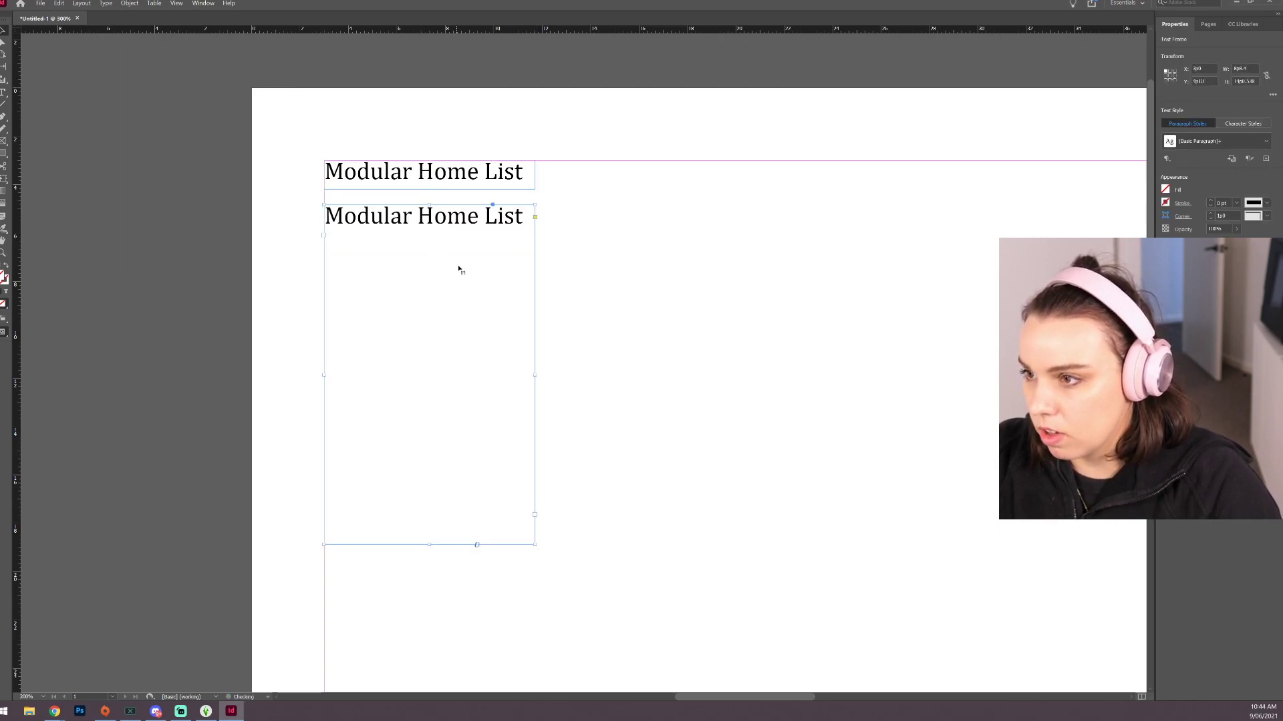
double_click(513, 214)
key("BackSpace")
key("BackSpace")
key("BackSpace")
key("BackSpace")
key("BackSpace")
key("BackSpace")
key("BackSpace")
key("Delete")
key("BackSpace")
key("BackSpace")
key("BackSpace")
key("BackSpace")
key("BackSpace")
key("BackSpace")
key("BackSpace")
key("BackSpace")
key("BackSpace")
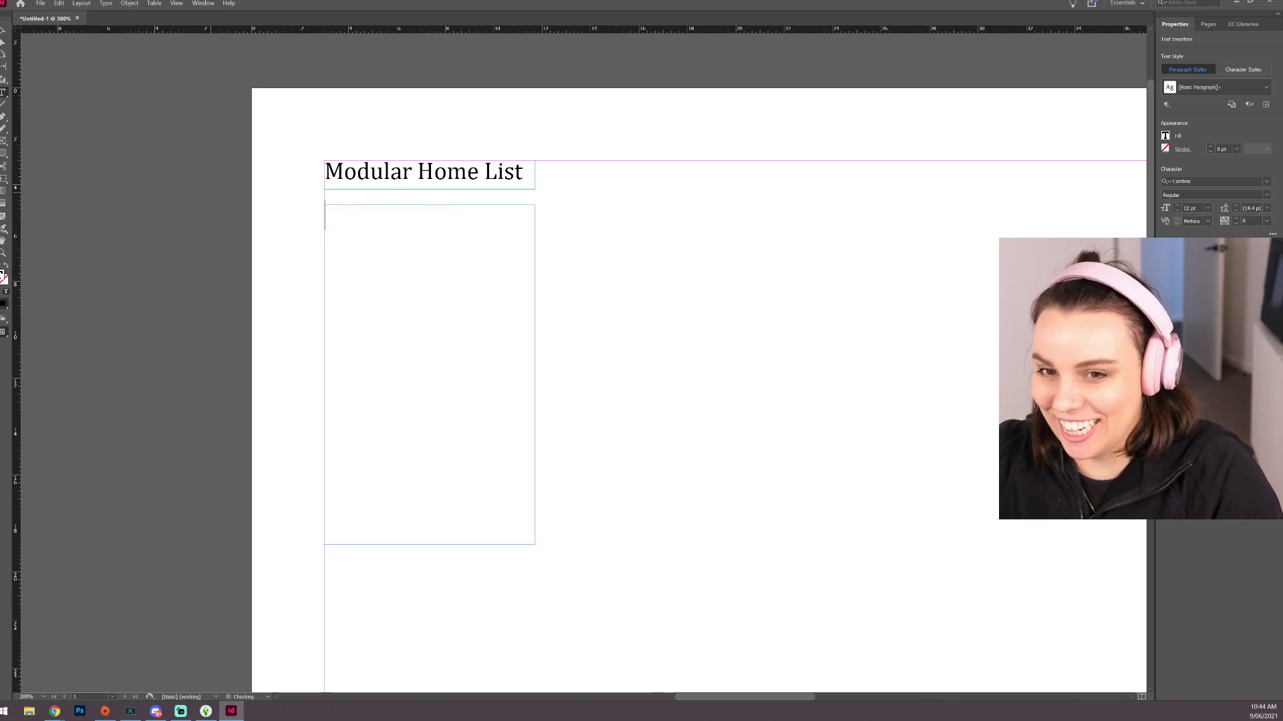
Step: Set the text size in the empty lower frame to 10 pt
left_click(1177, 211)
left_click(1177, 211)
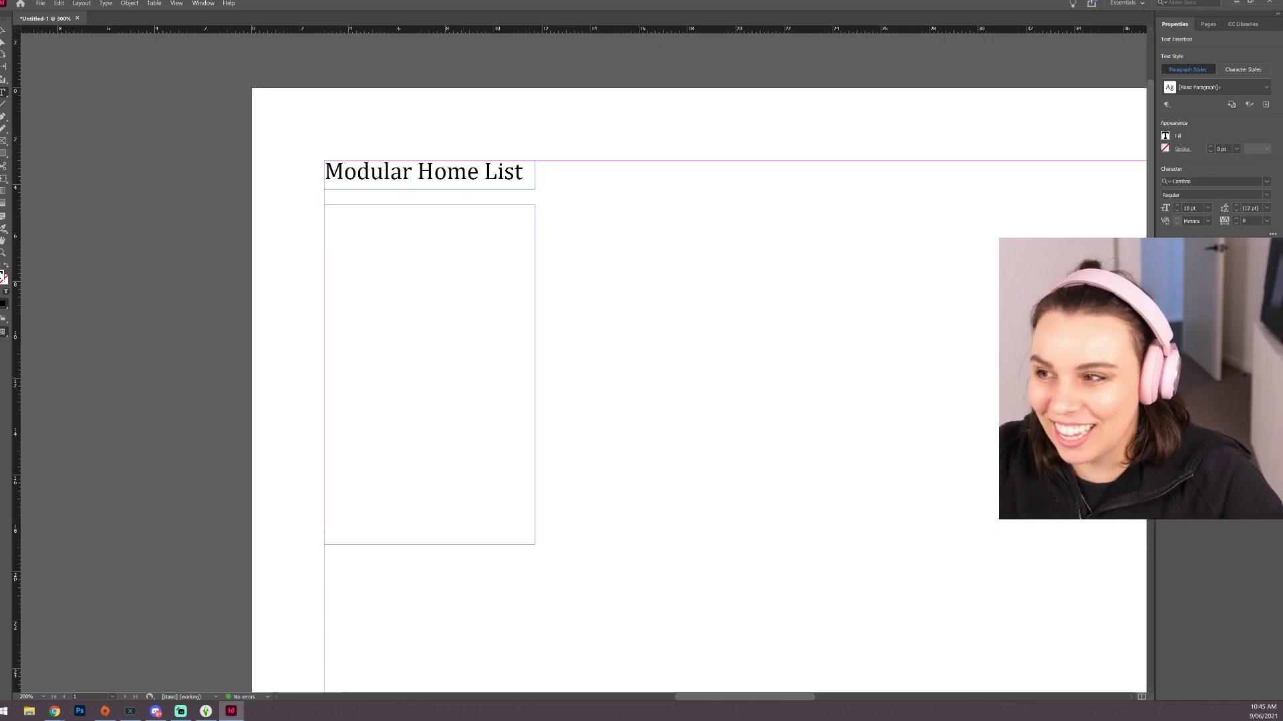
type("dok")
key("BackSpace")
key("BackSpace")
key("BackSpace")
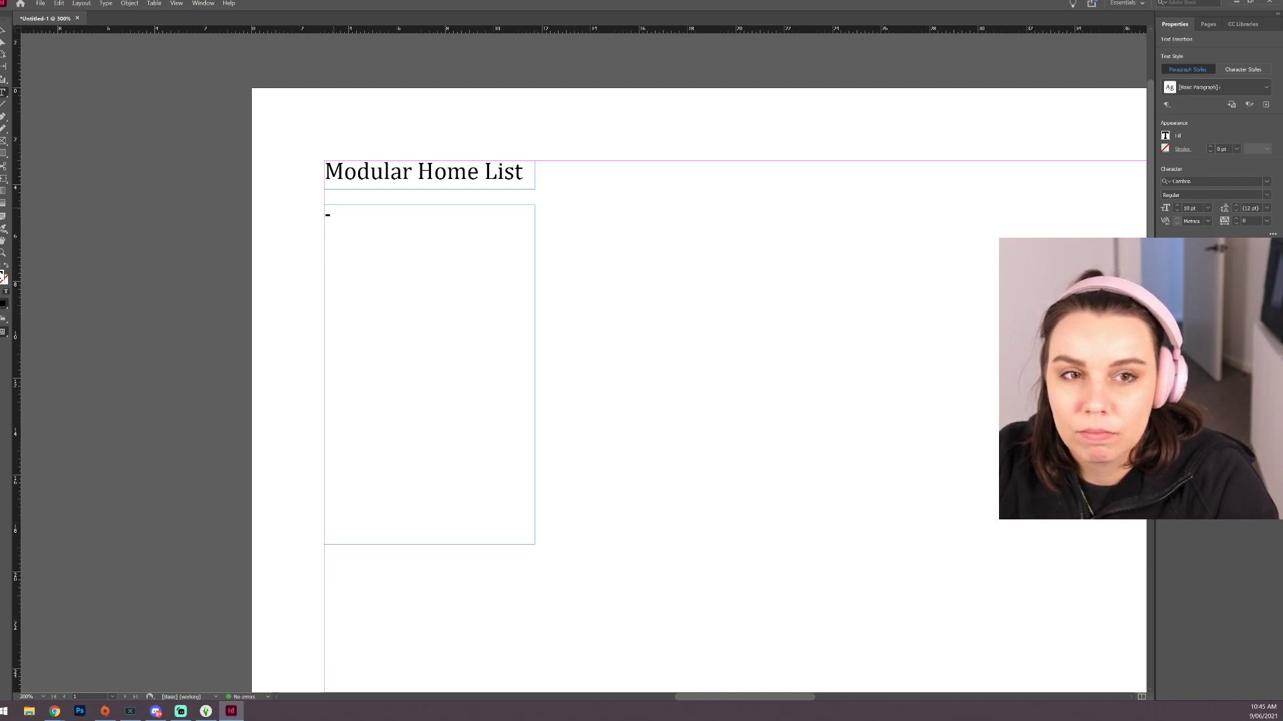
Step: Enter "- Open living space" as the first list item in the lower frame
type("- Open livi")
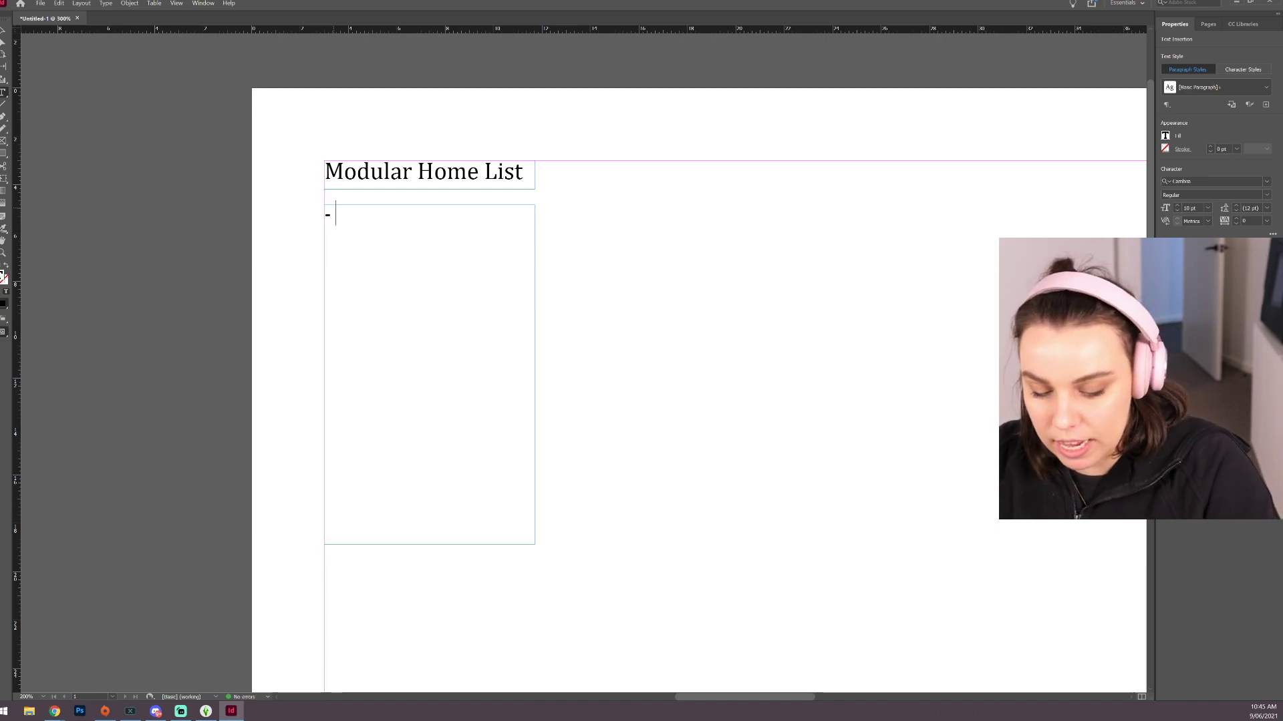
type("ng spca")
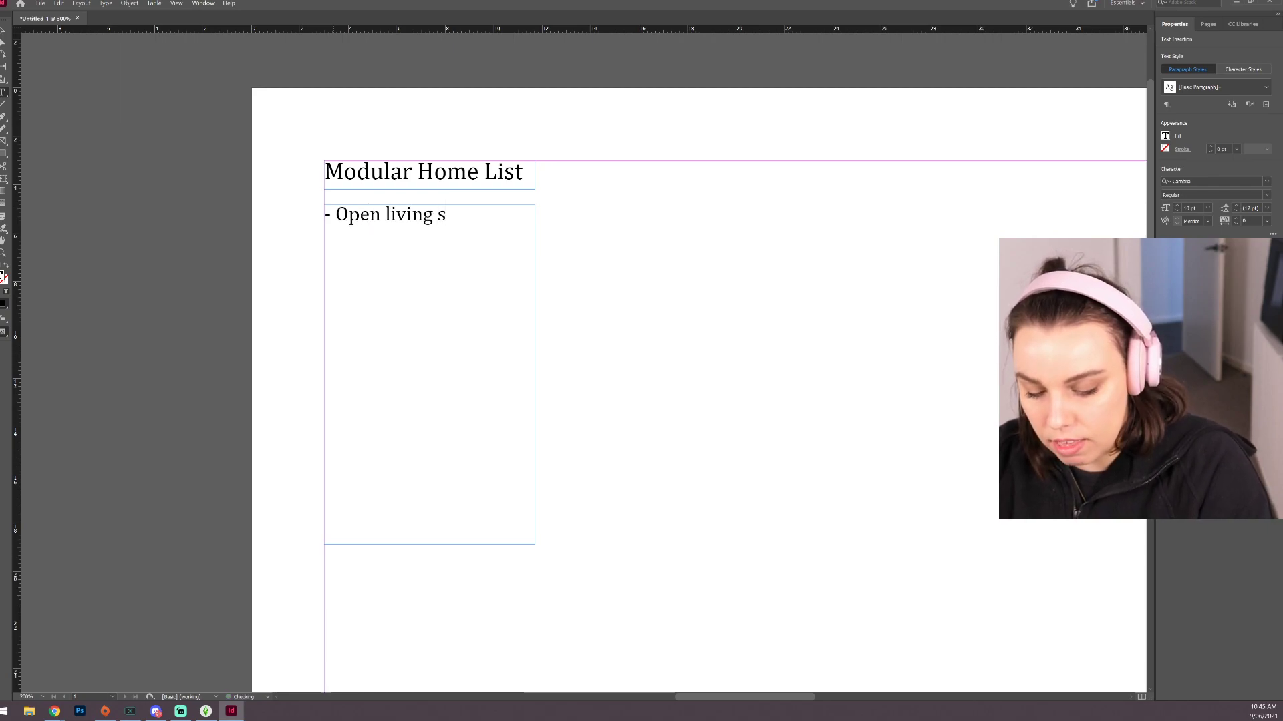
key("BackSpace")
key("BackSpace")
type("a")
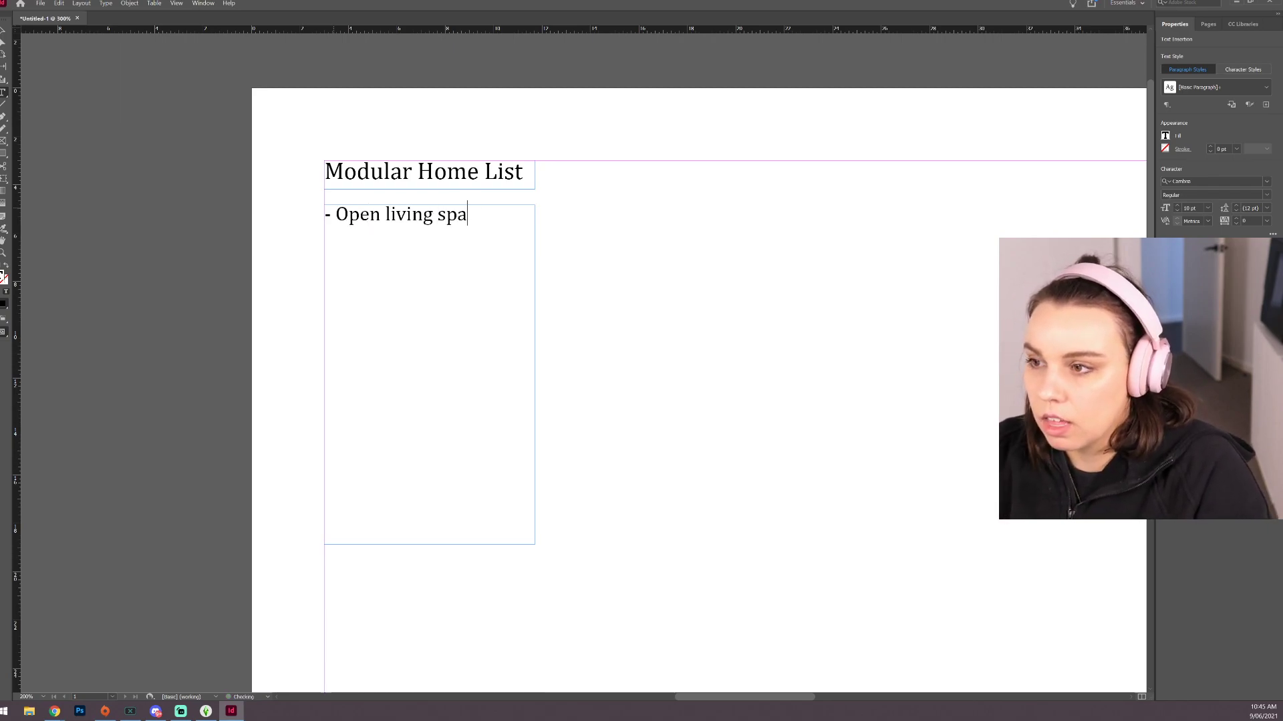
type("ce ")
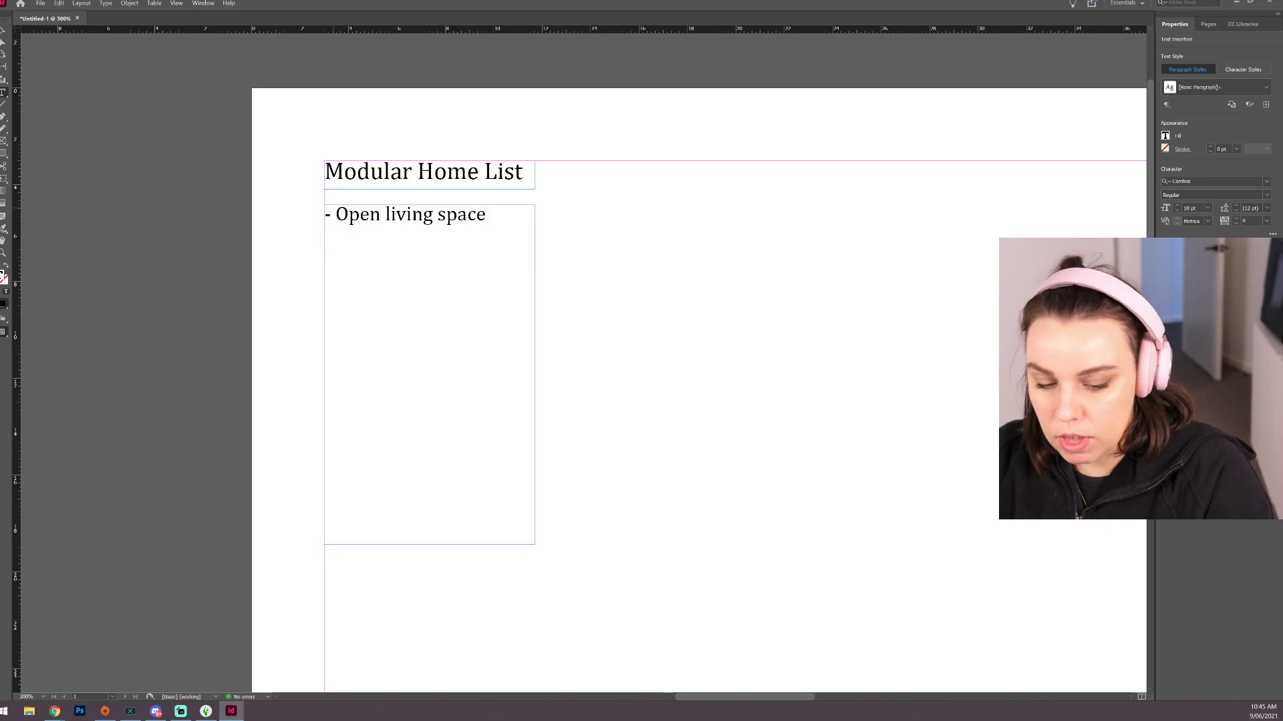
Step: Add the list items "- powder room" and "- regular bathroom" on separate lines below "- Open living space"
type("- powder room")
key("Return")
type("- regulkar bathro")
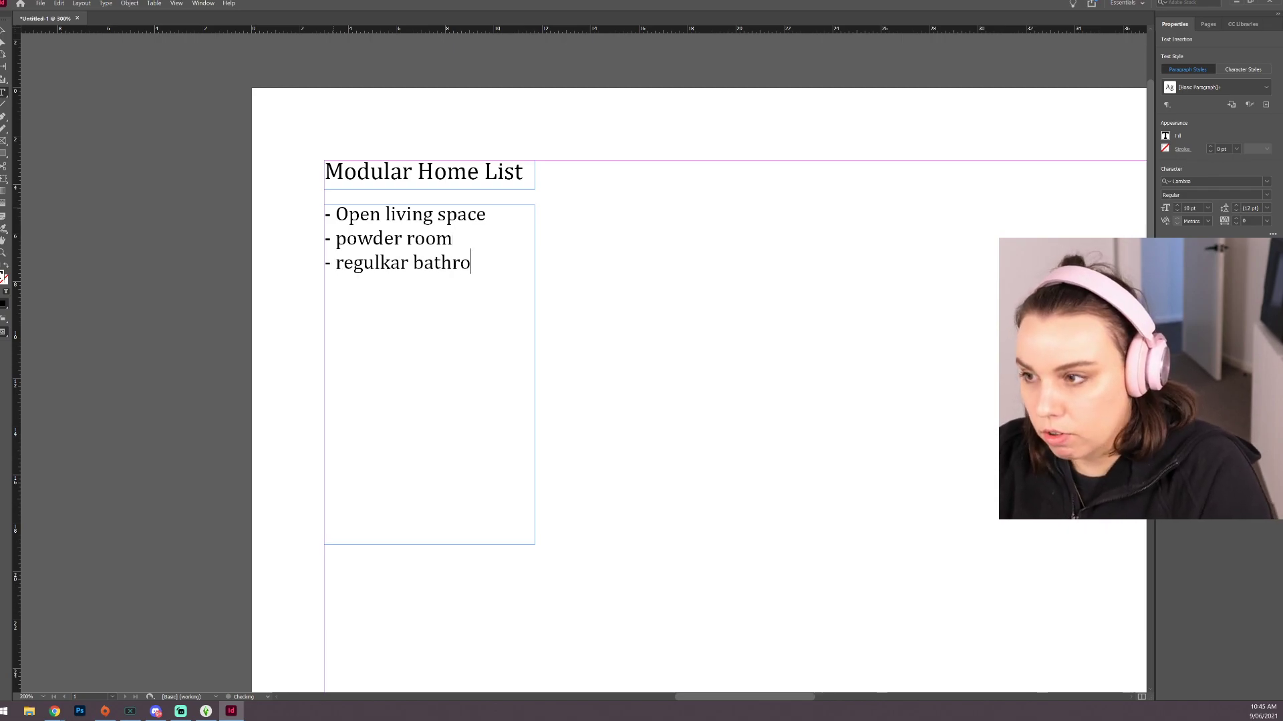
key("BackSpace")
key("BackSpace")
key("BackSpace")
key("BackSpace")
key("BackSpace")
key("BackSpace")
key("BackSpace")
key("BackSpace")
key("BackSpace")
type("ar")
type("room")
key("Return")
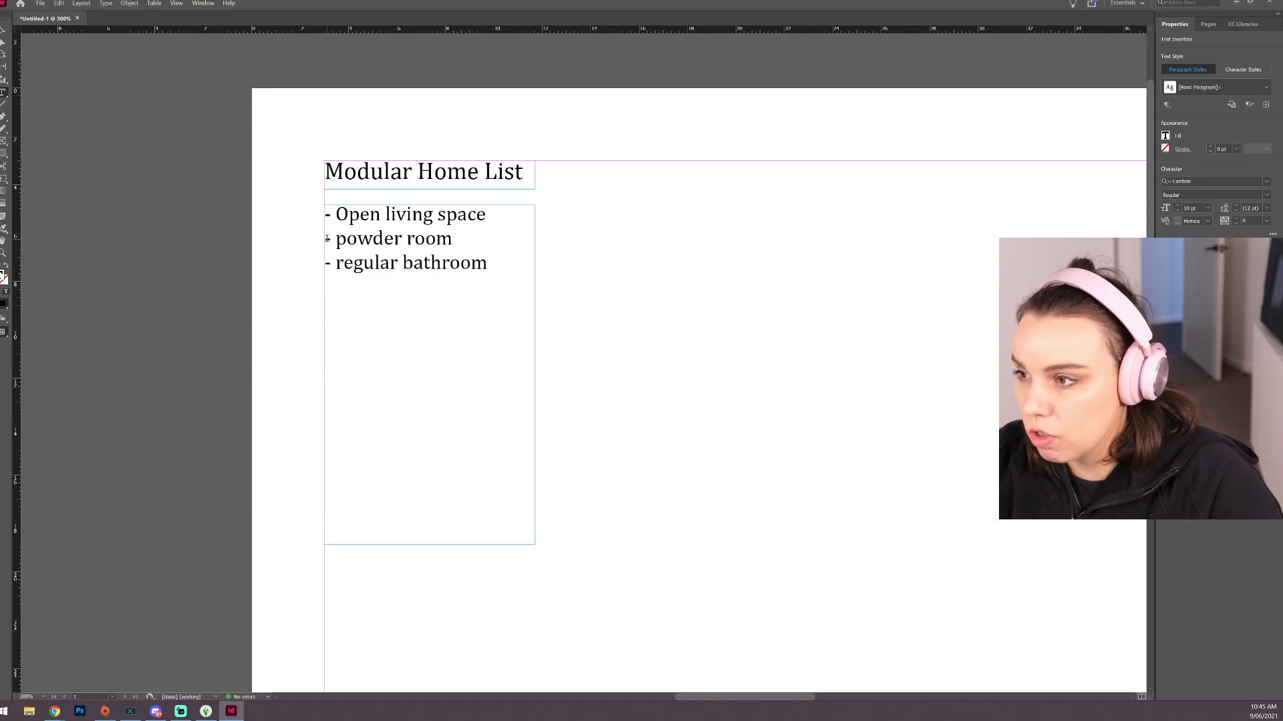
Step: Insert three blank lines between "- Open living space" and "- powder room"
key("Return")
key("Return")
key("Return")
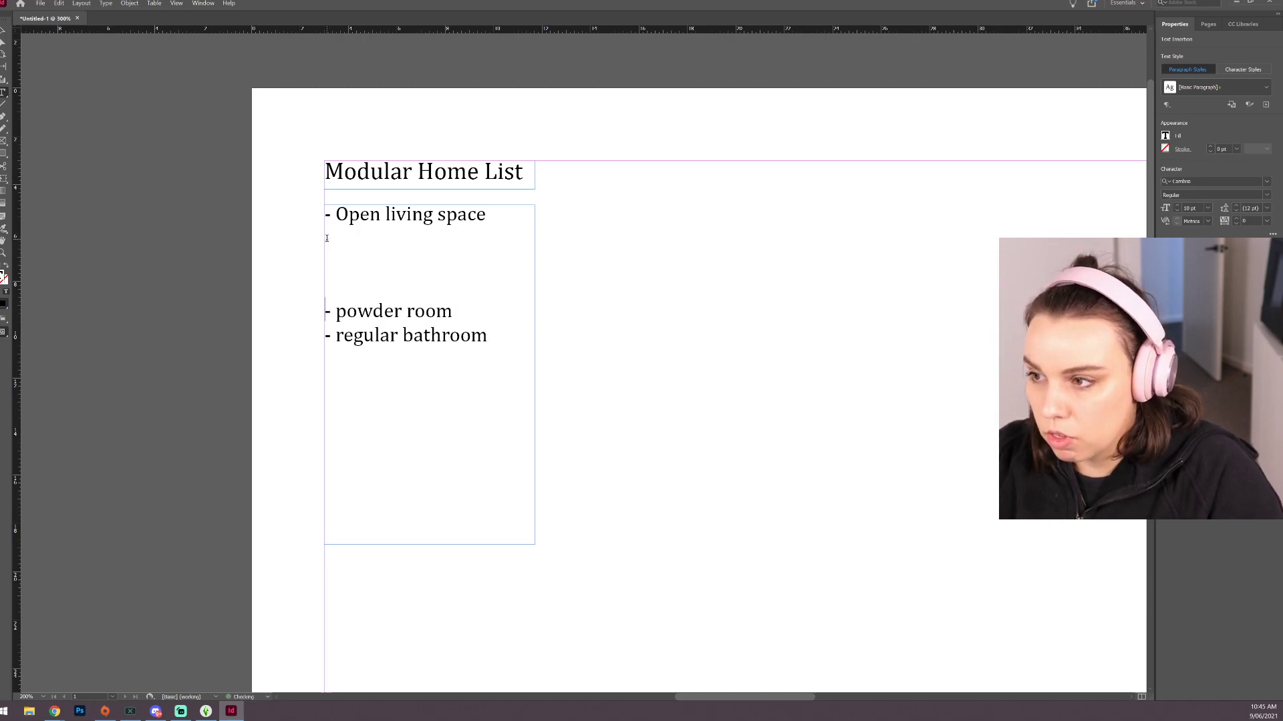
Step: Extend the list's text frame further down the page, keeping its width
left_click(3, 29)
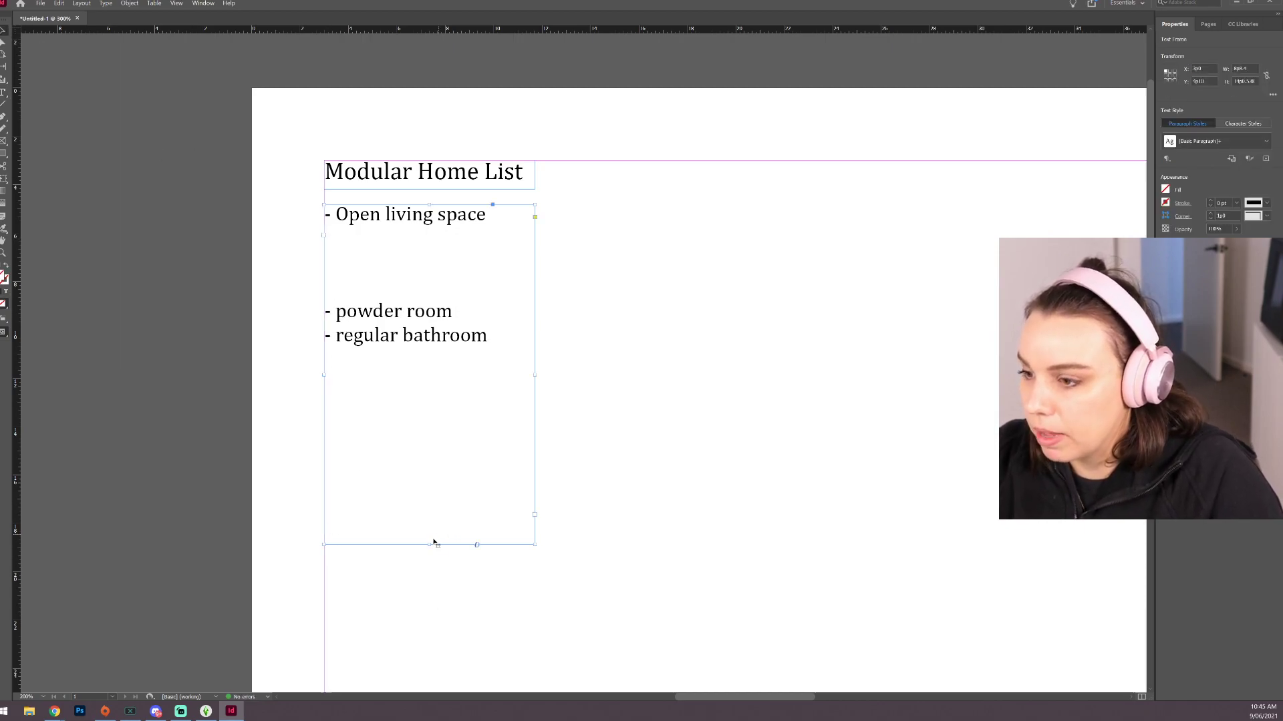
left_click_drag(429, 545, 429, 689)
scroll(501, 347, "up", 3)
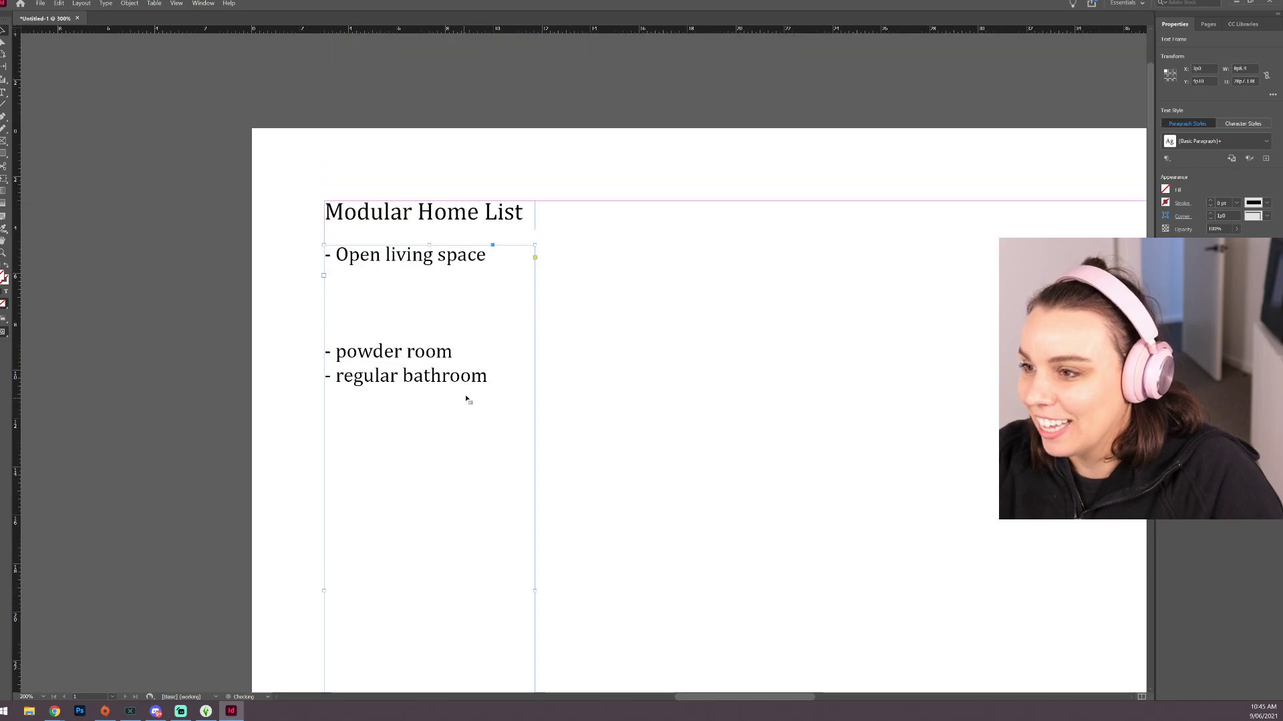
Step: Add "- ensuite" below "- regular bathroom", followed by blank lines to separate the next group
double_click(504, 380)
key("Return")
type("- ensuite")
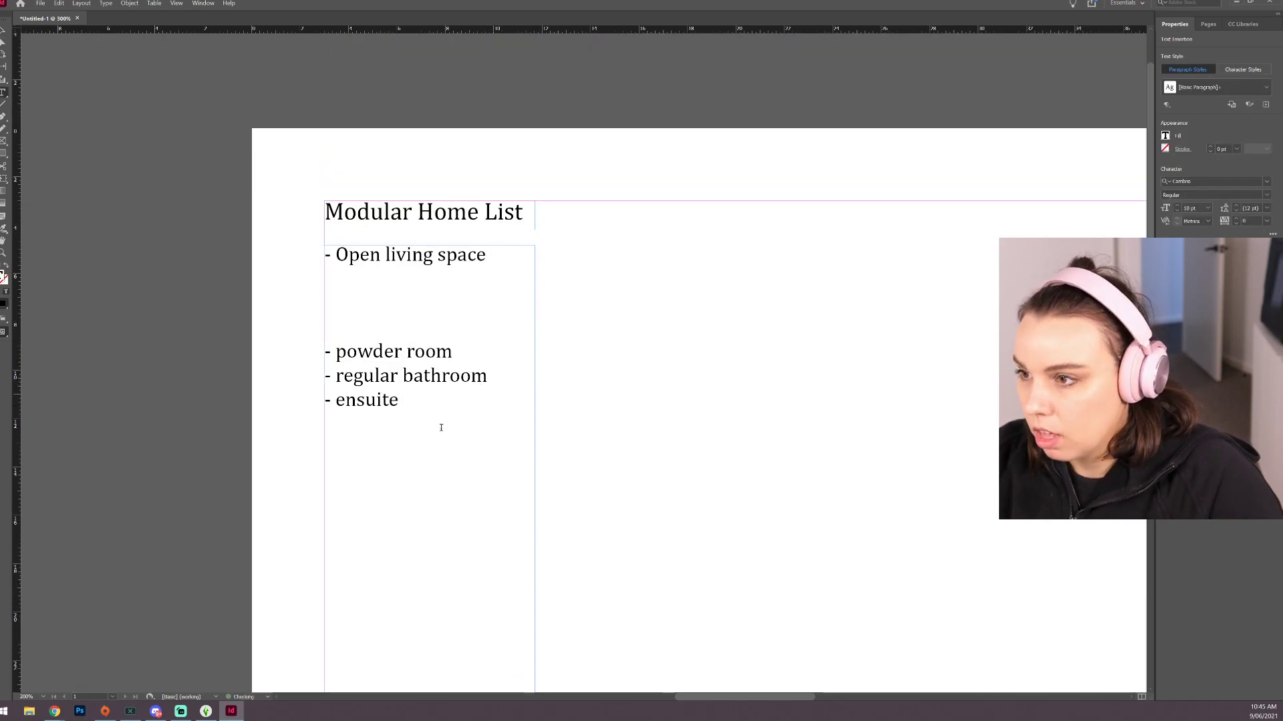
key("Return")
key("Return")
key("Return")
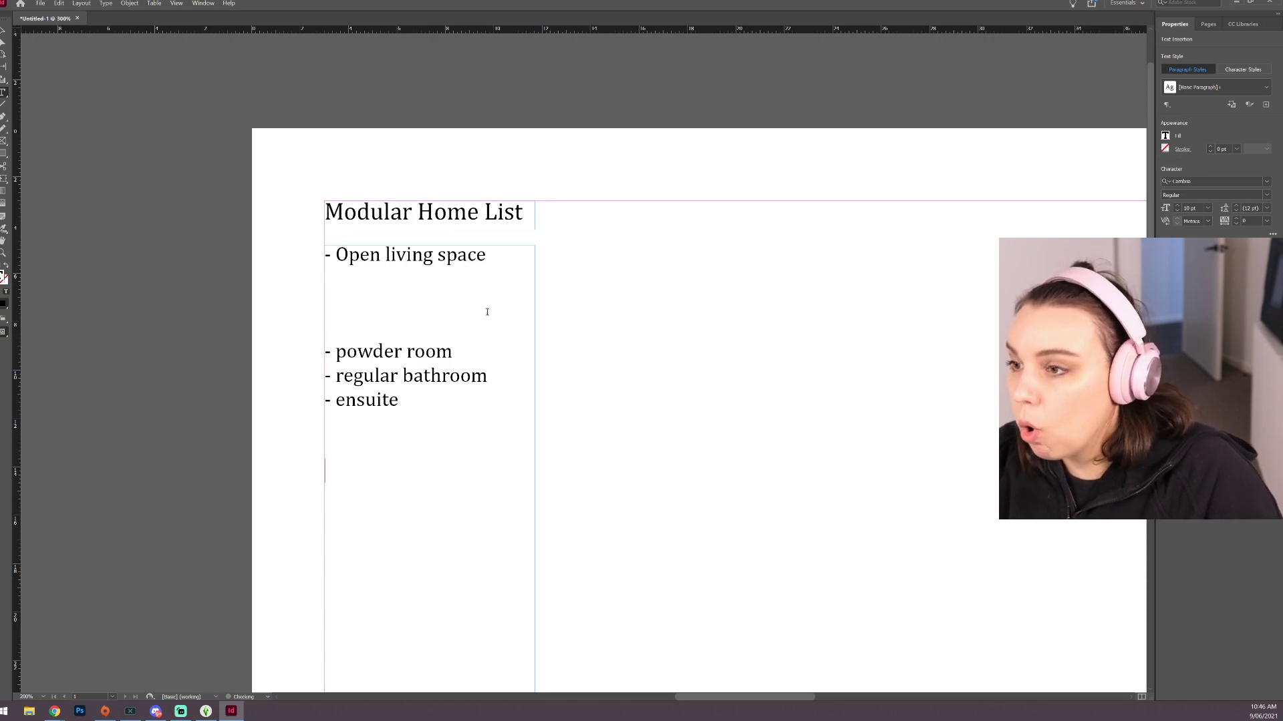
Step: Add the items "- laundry" and "- home office" on separate lines directly below "- Open living space"
left_click(497, 251)
key("Return")
type("-laundry")
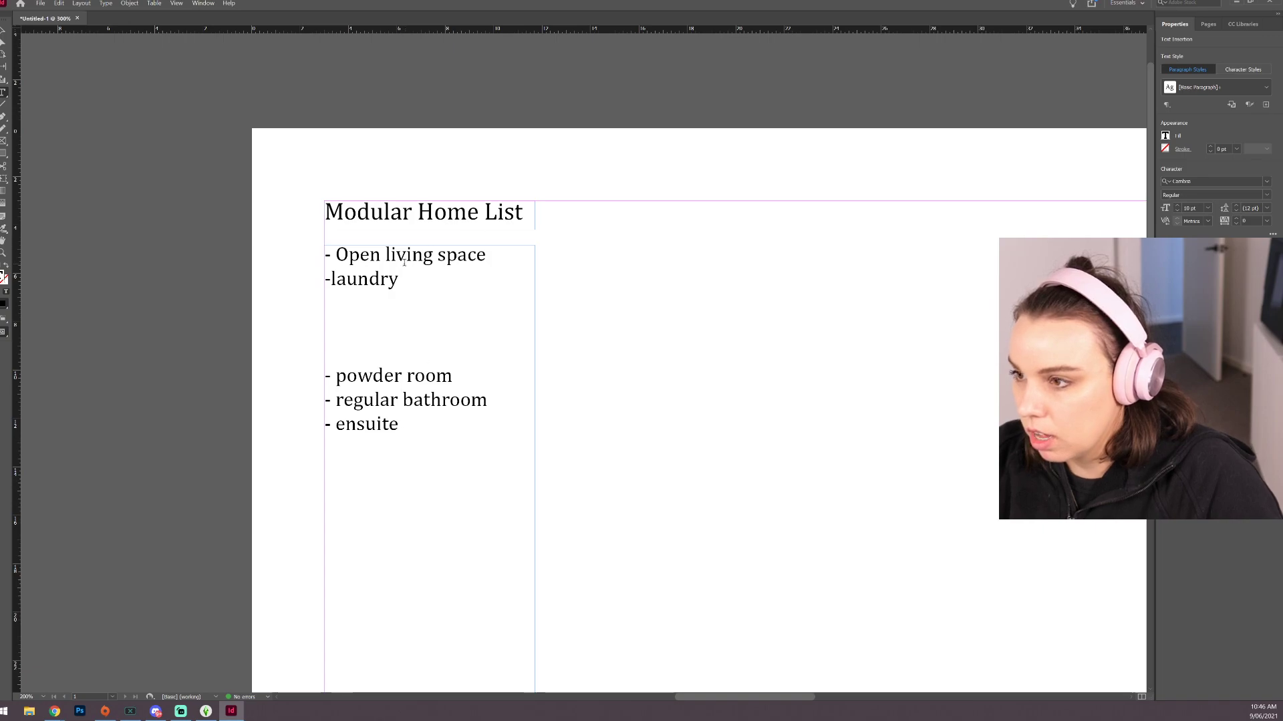
key("Return")
type("- office")
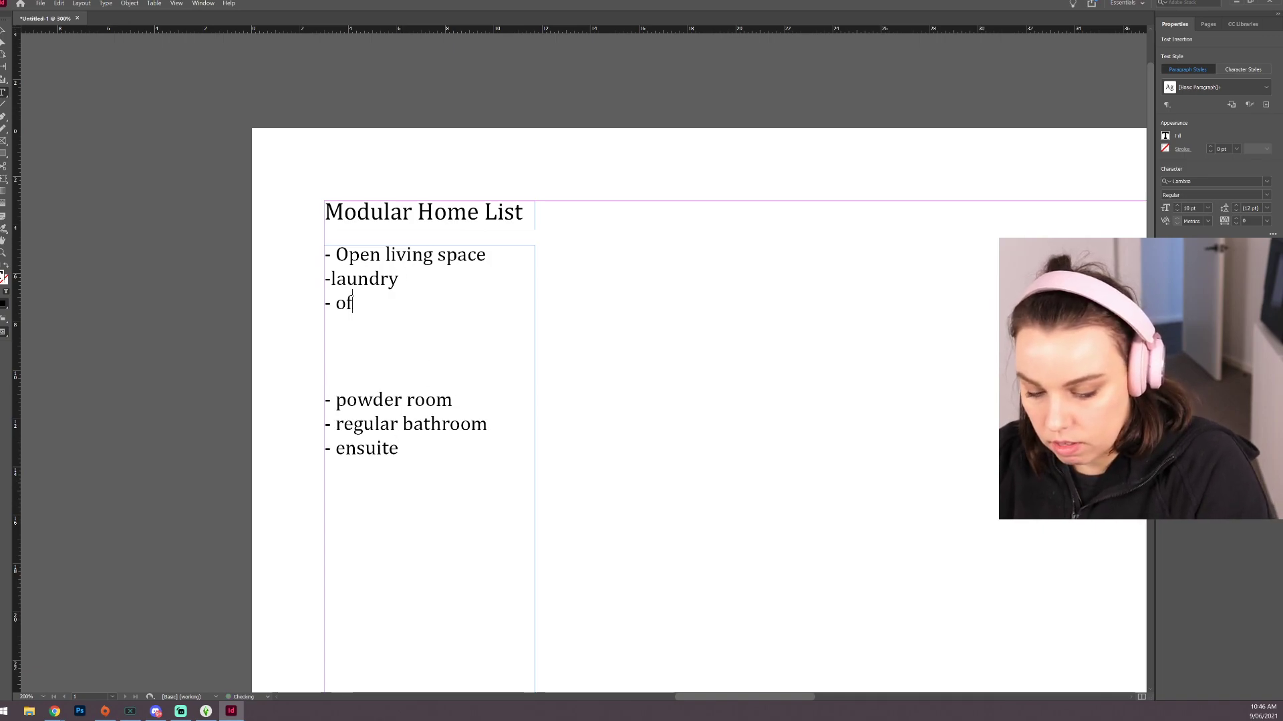
left_click(336, 304)
type("home")
left_click(329, 277)
Step: Start a new group below "- ensuite" with the items "- green house" and "- sunroom" on separate lines
left_click(422, 448)
key("Return")
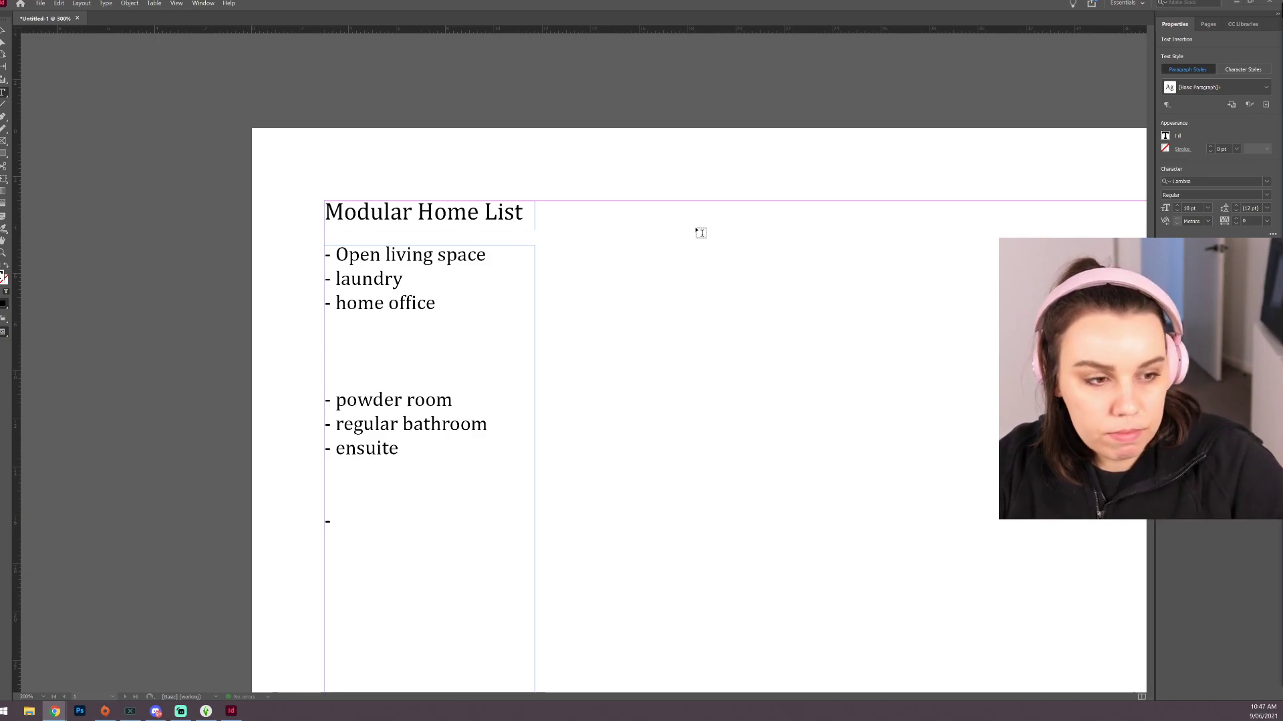
left_click(343, 522)
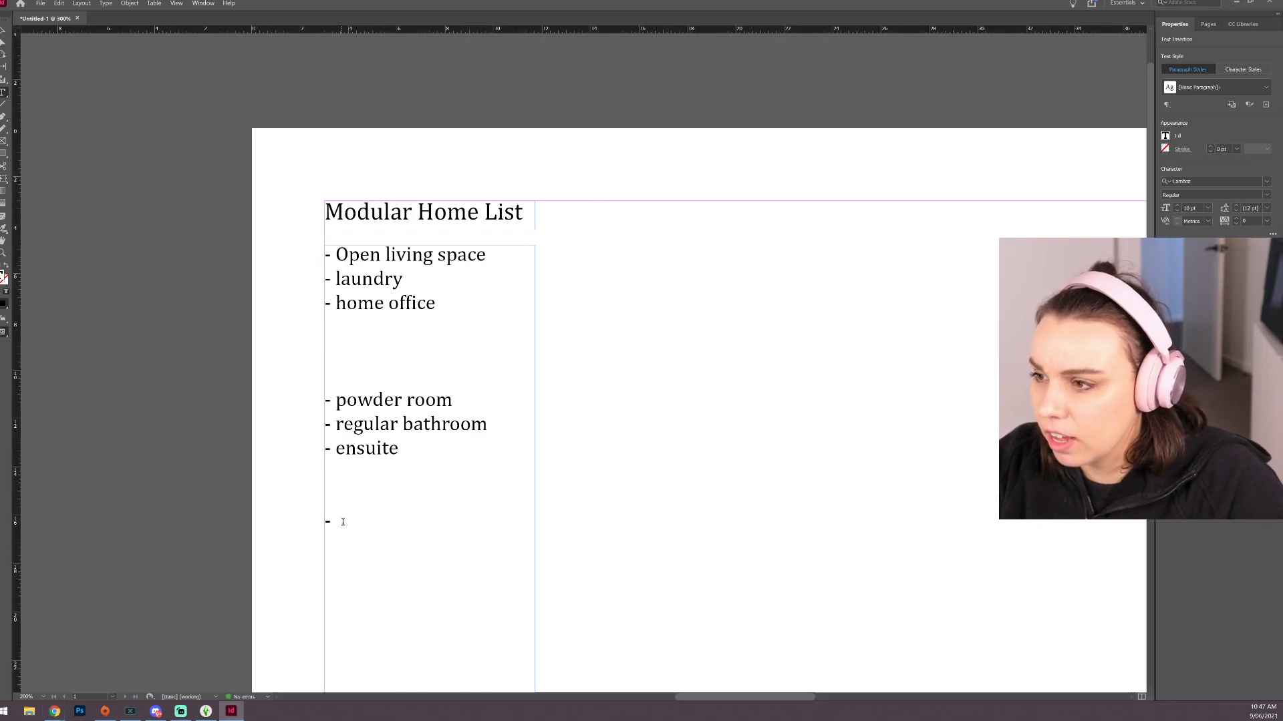
type("green")
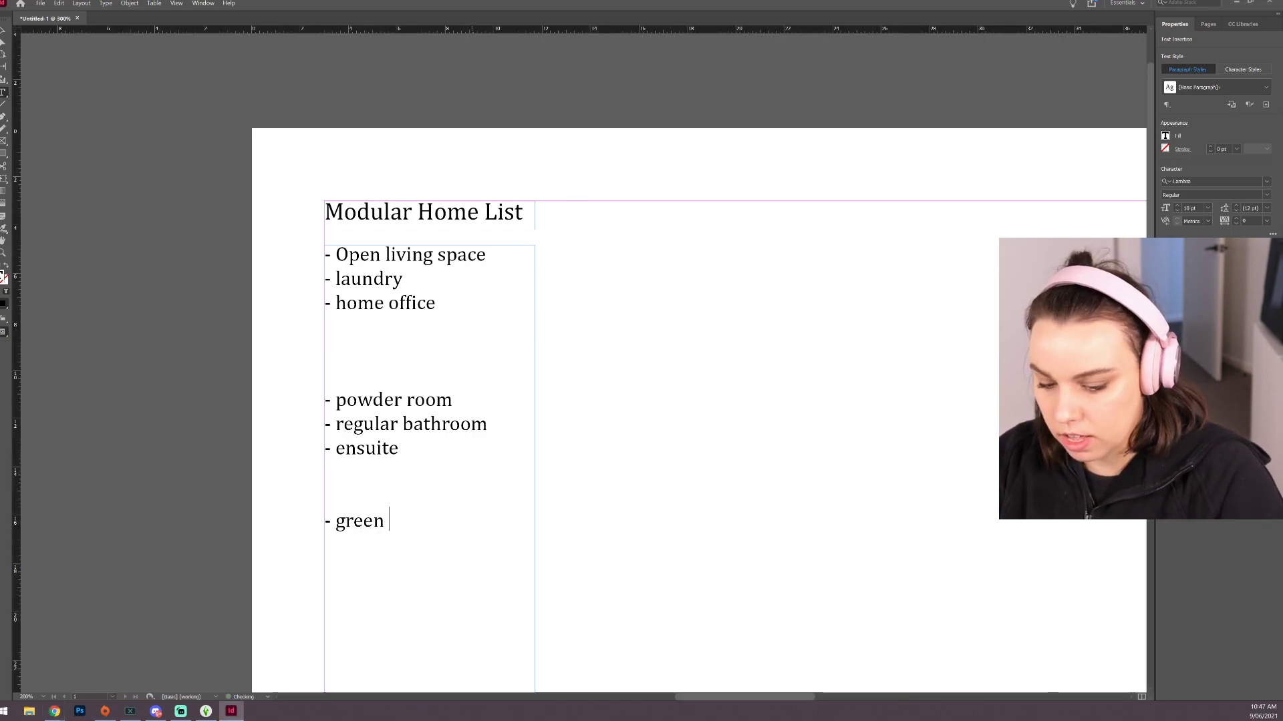
type(" house")
key("Return")
type("- ")
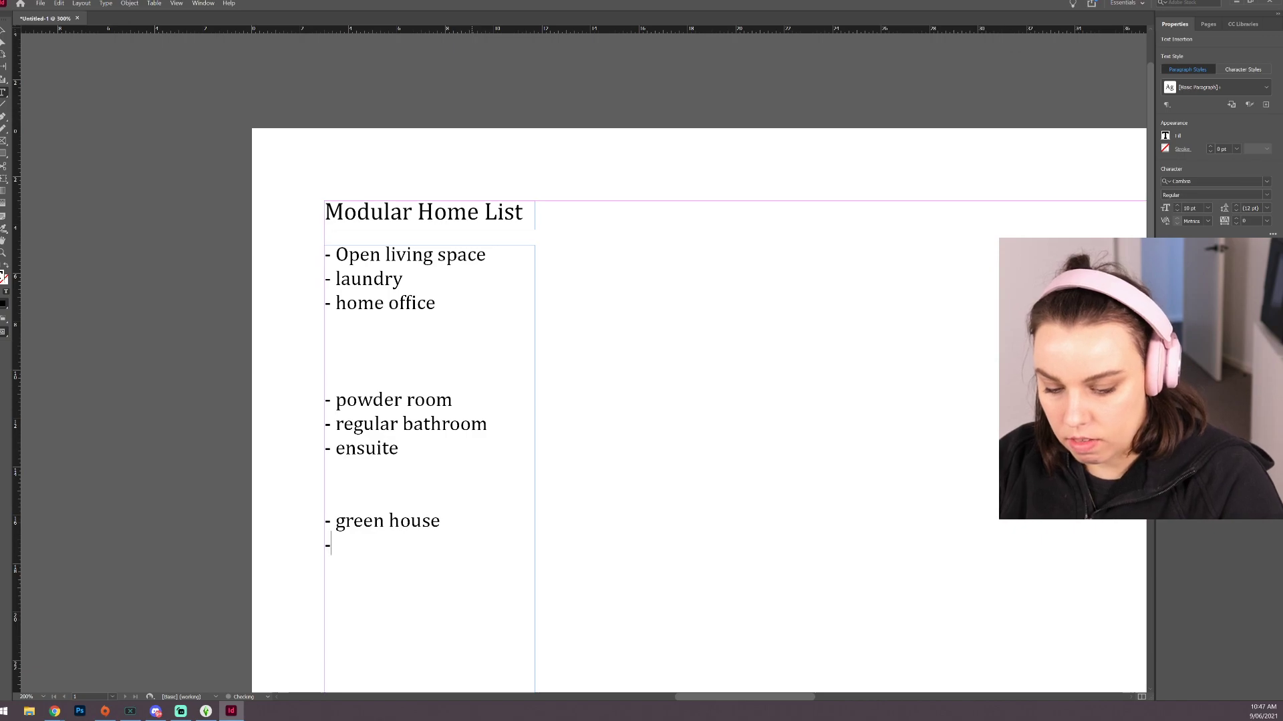
type("sunroom ")
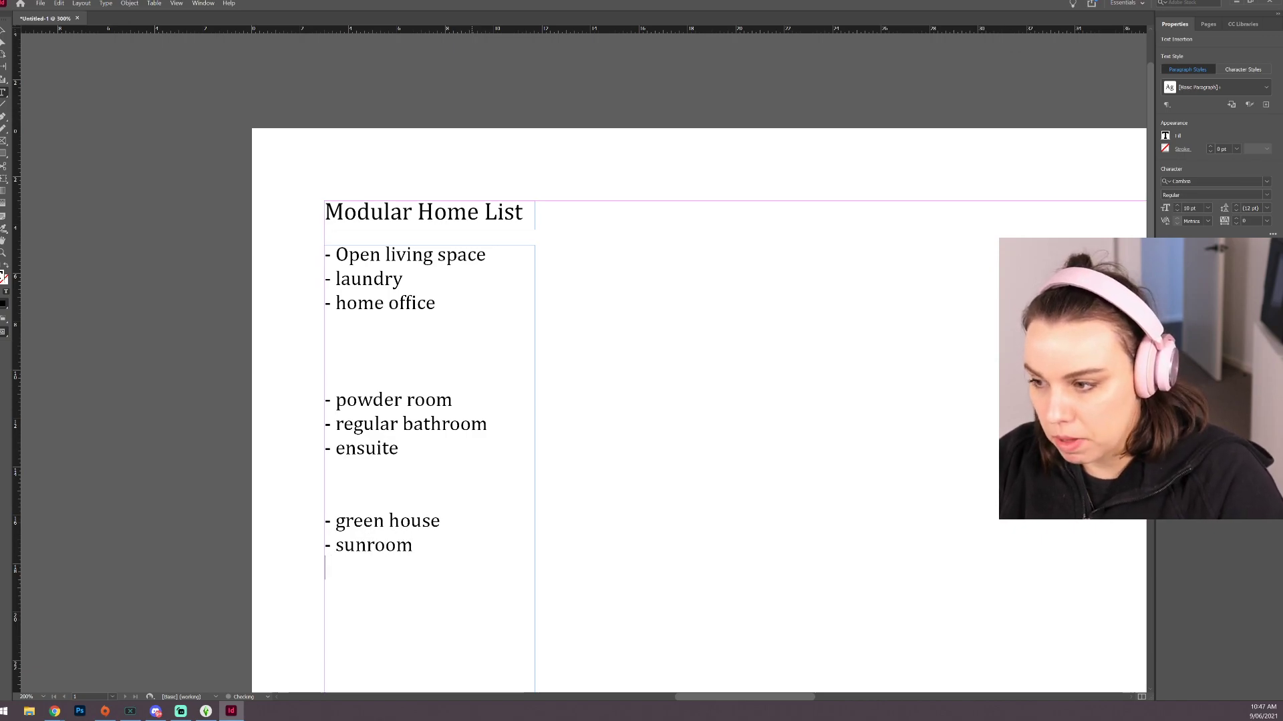
Step: Add "- playroom" as the first item of a separate group below "- sunroom", leaving two blank lines between them
type("-")
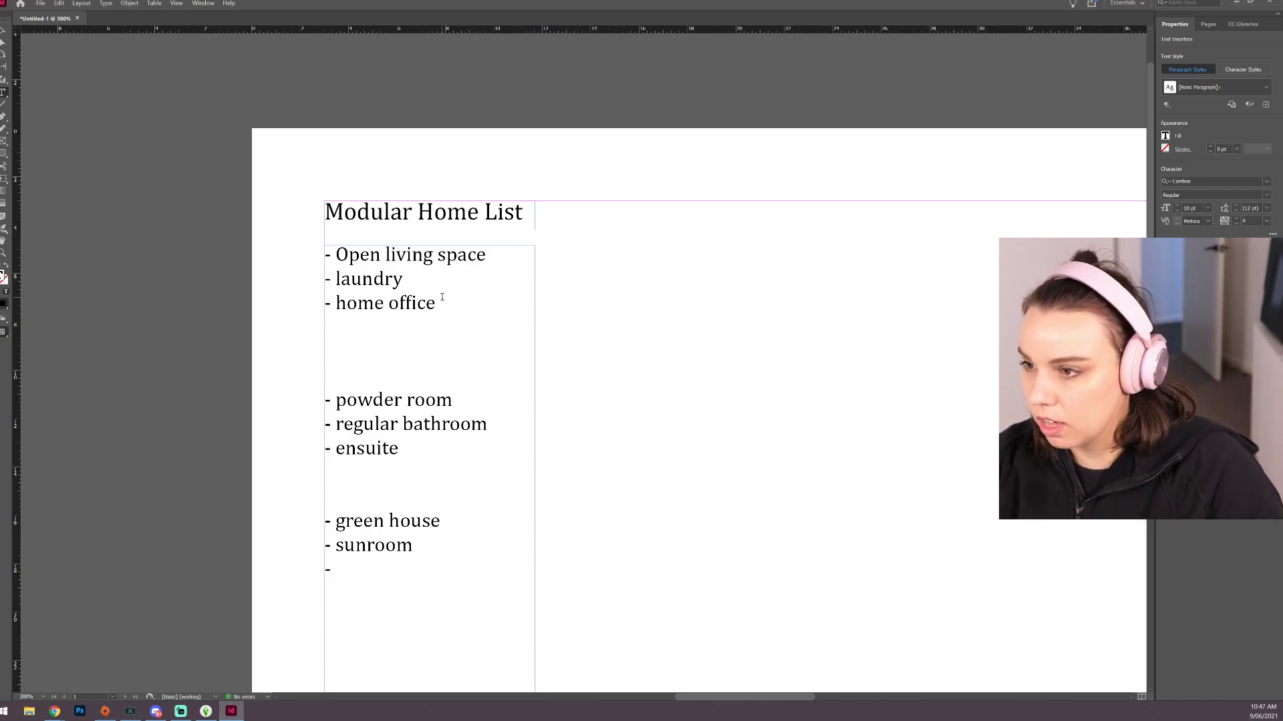
key("BackSpace")
key("Return")
key("Return")
type("- playropom")
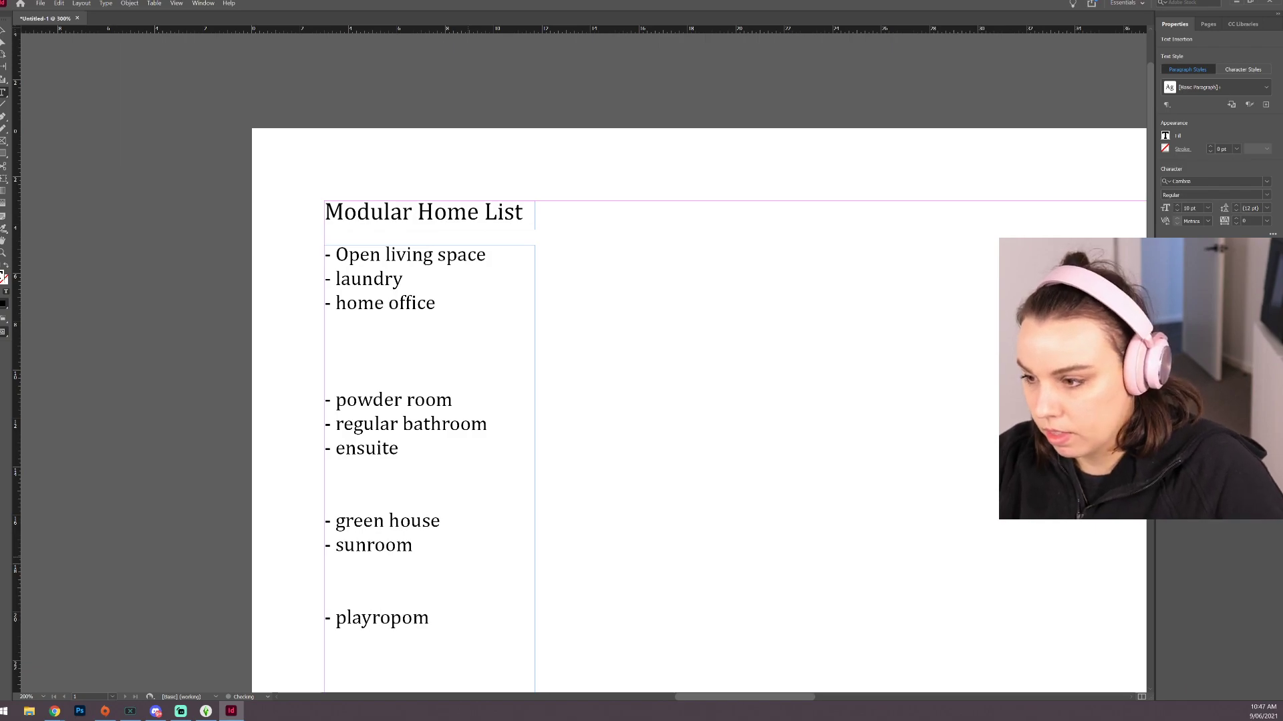
key("BackSpace")
key("BackSpace")
key("BackSpace")
type("om")
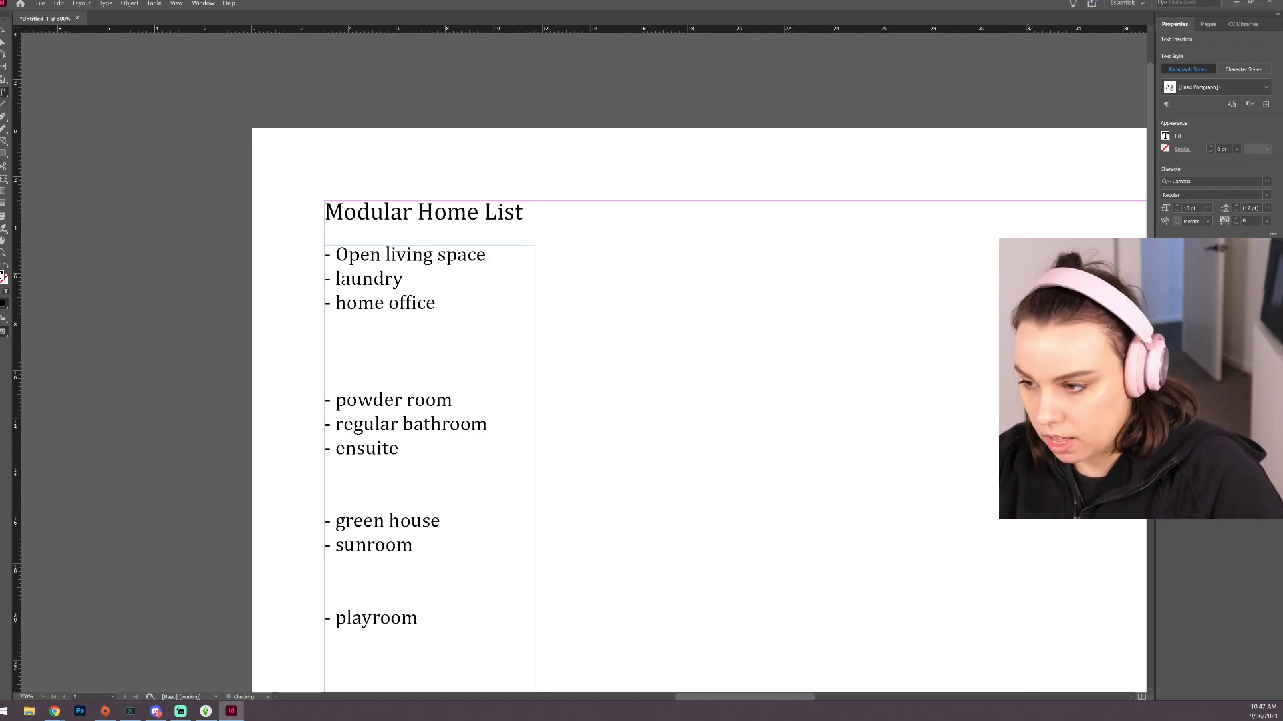
Step: Insert the item "-deck bbq/ sunken patio" on a new line directly below "- sunroom"
left_click(424, 543)
key("Return")
type("-")
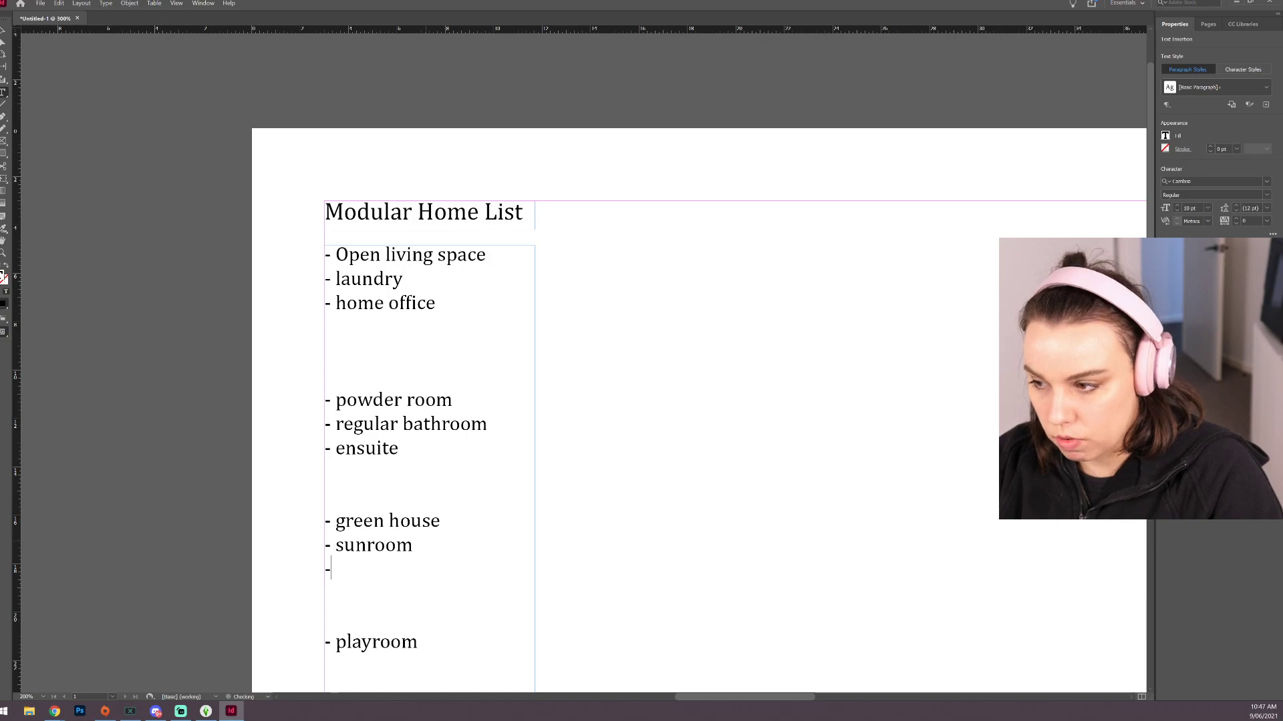
type("deck bbq")
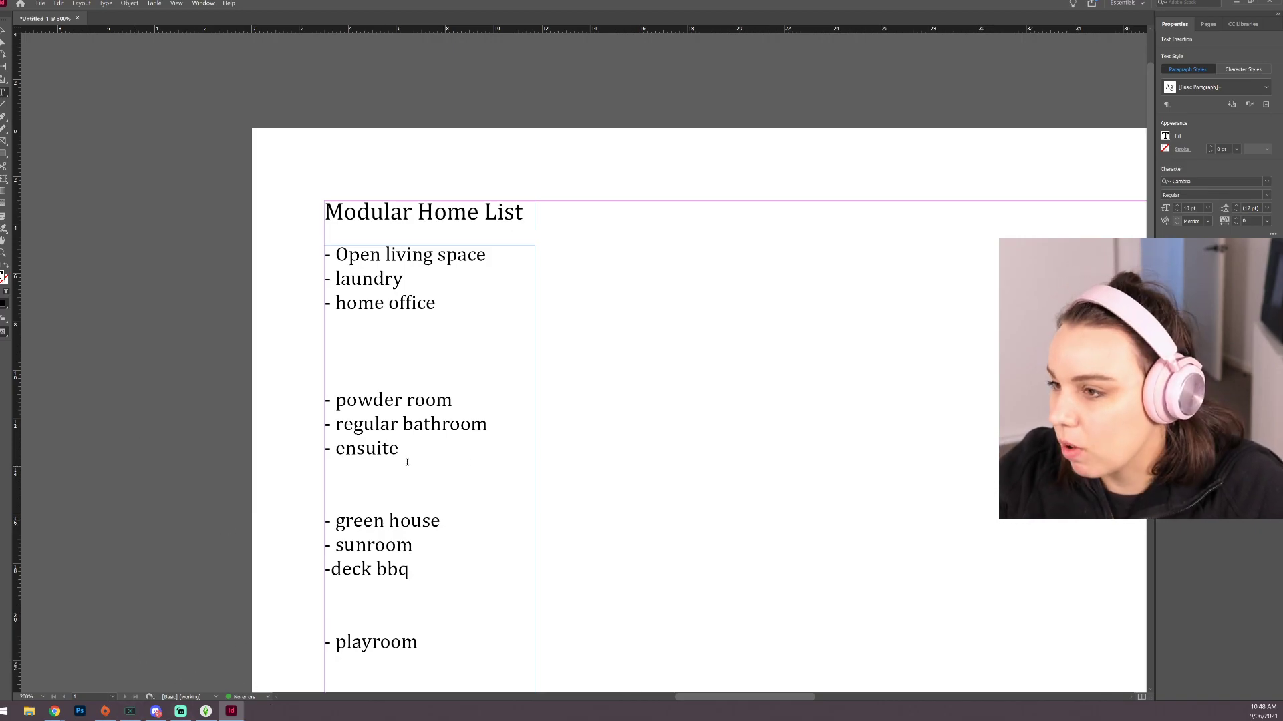
scroll(459, 588, "down", 3)
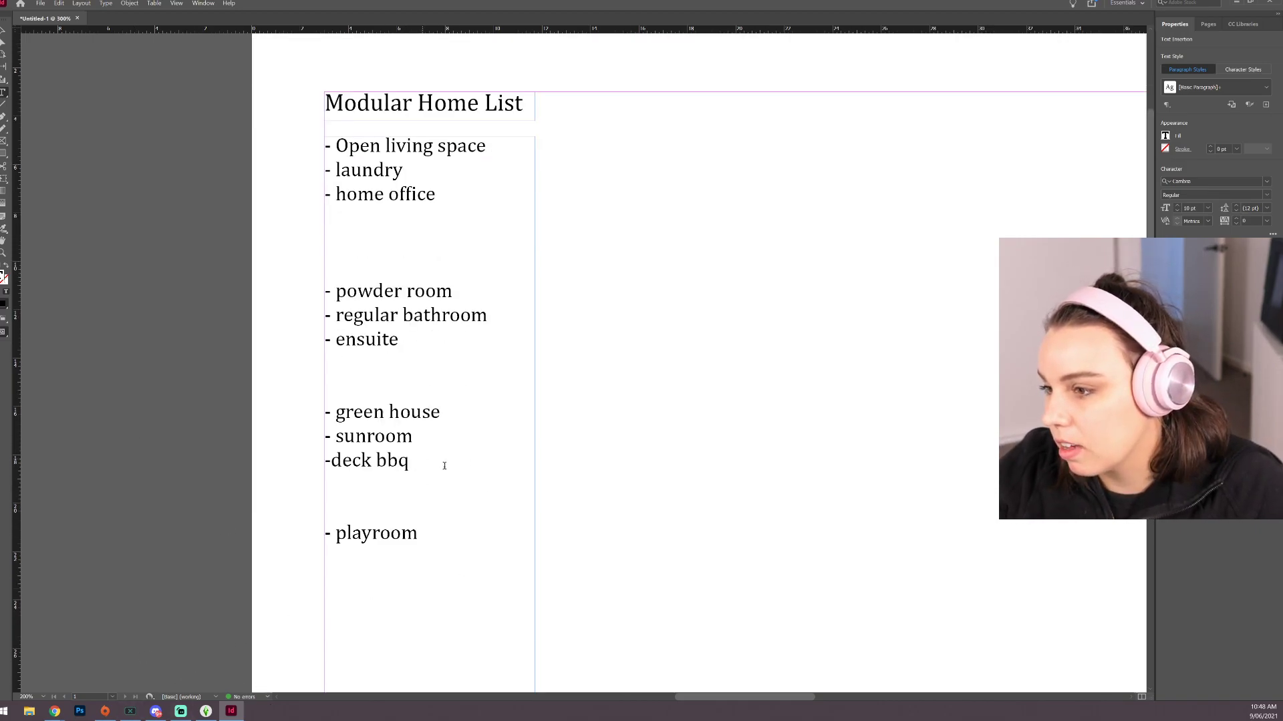
type("/ sunken patio")
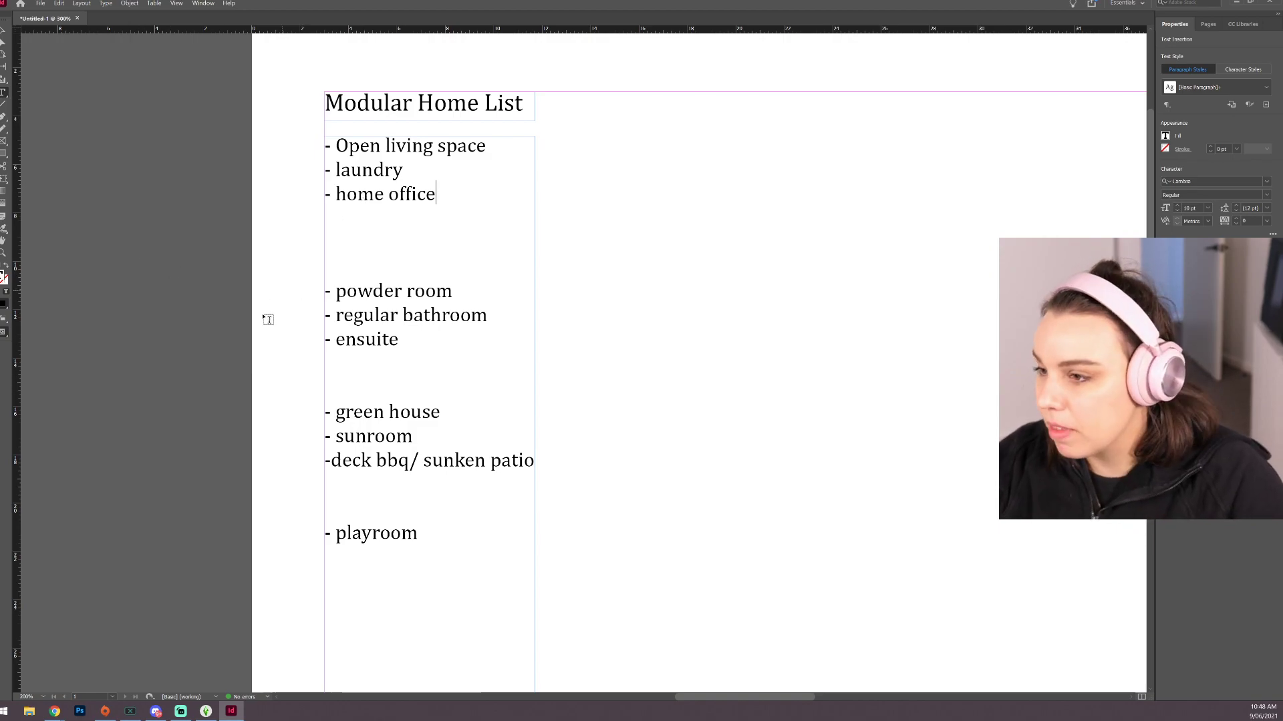
Step: Insert "-gym" and "-meditation room" on separate lines between "- sunroom" and the deck item
left_click(434, 437)
key("Return")
type("-gym")
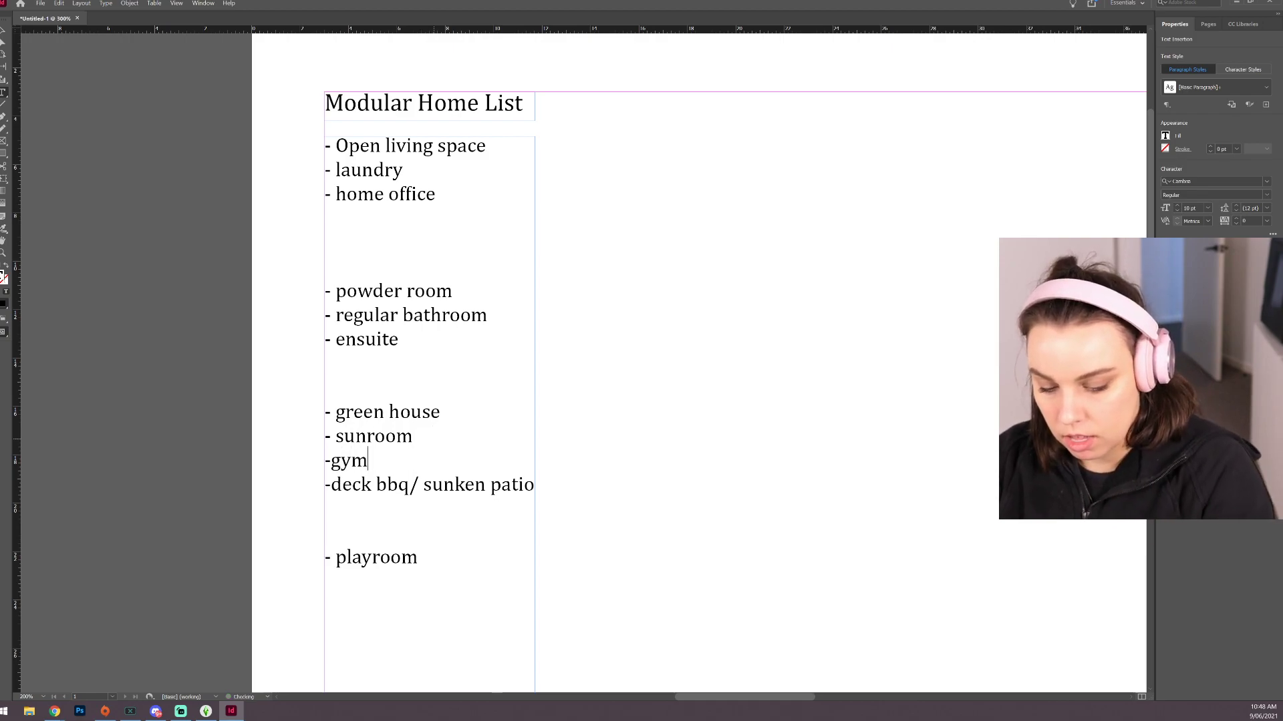
key("Return")
type("-m")
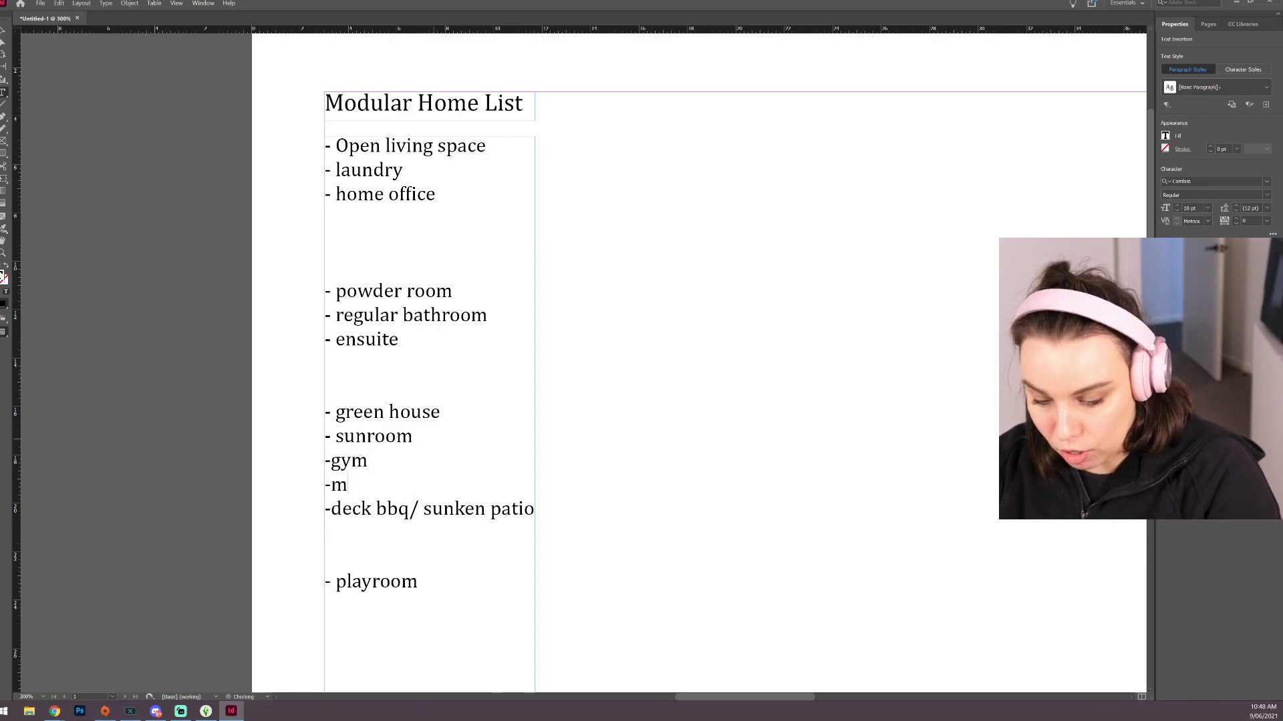
type("editation room")
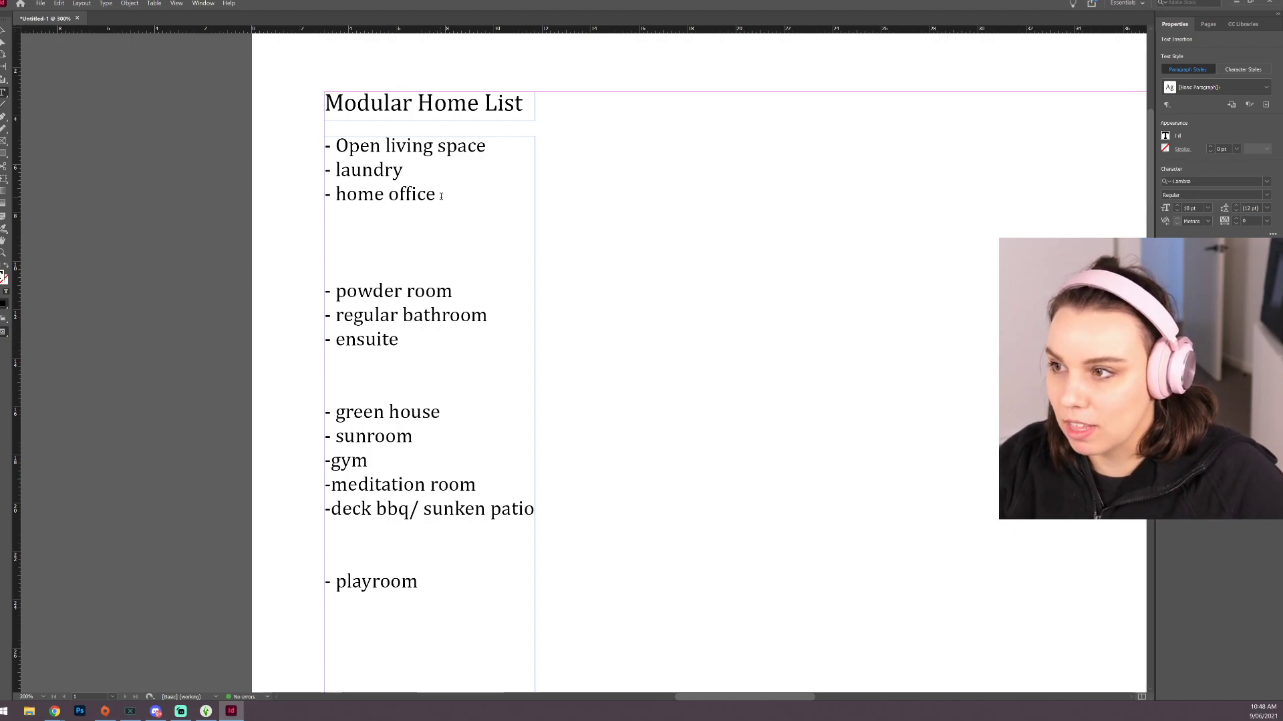
Step: Add a bedroom group between "- home office" and "- powder room" listing "- kids bedroom", "-teen bedroom" and "-master bedroom"
left_click(421, 229)
type("- ")
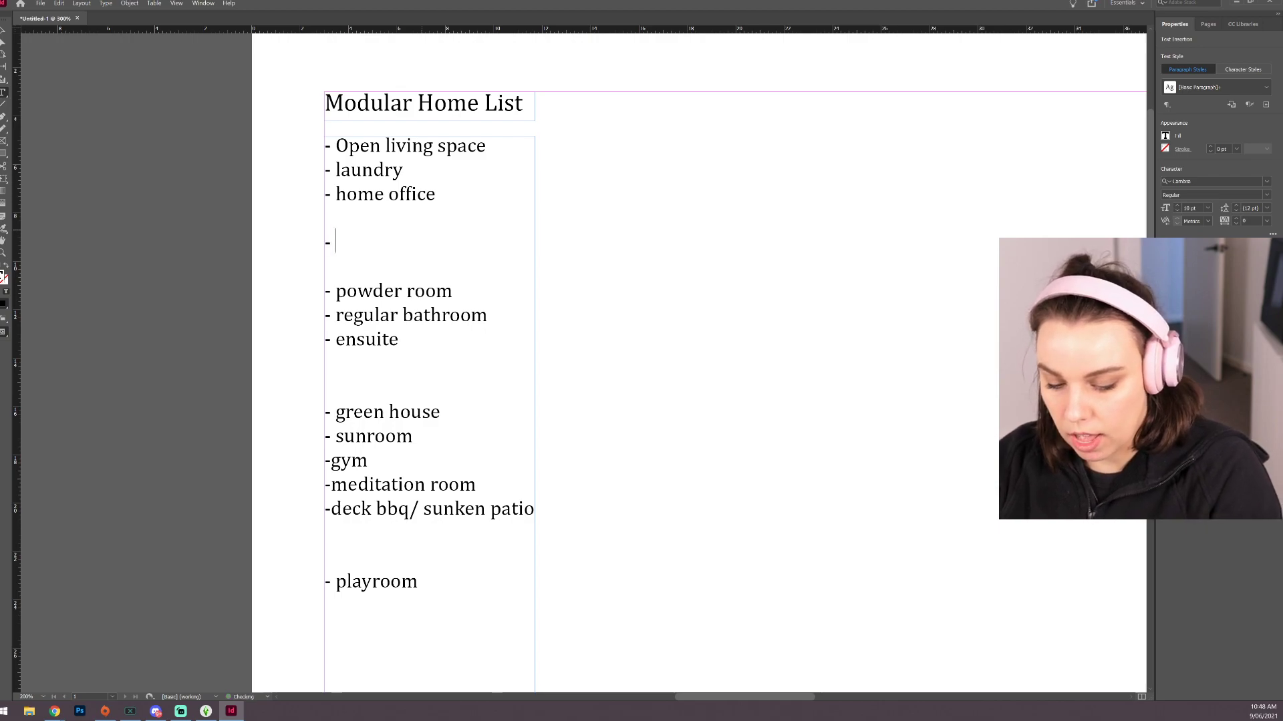
type("kids bedroom")
key("Return")
type("-teen bedroom")
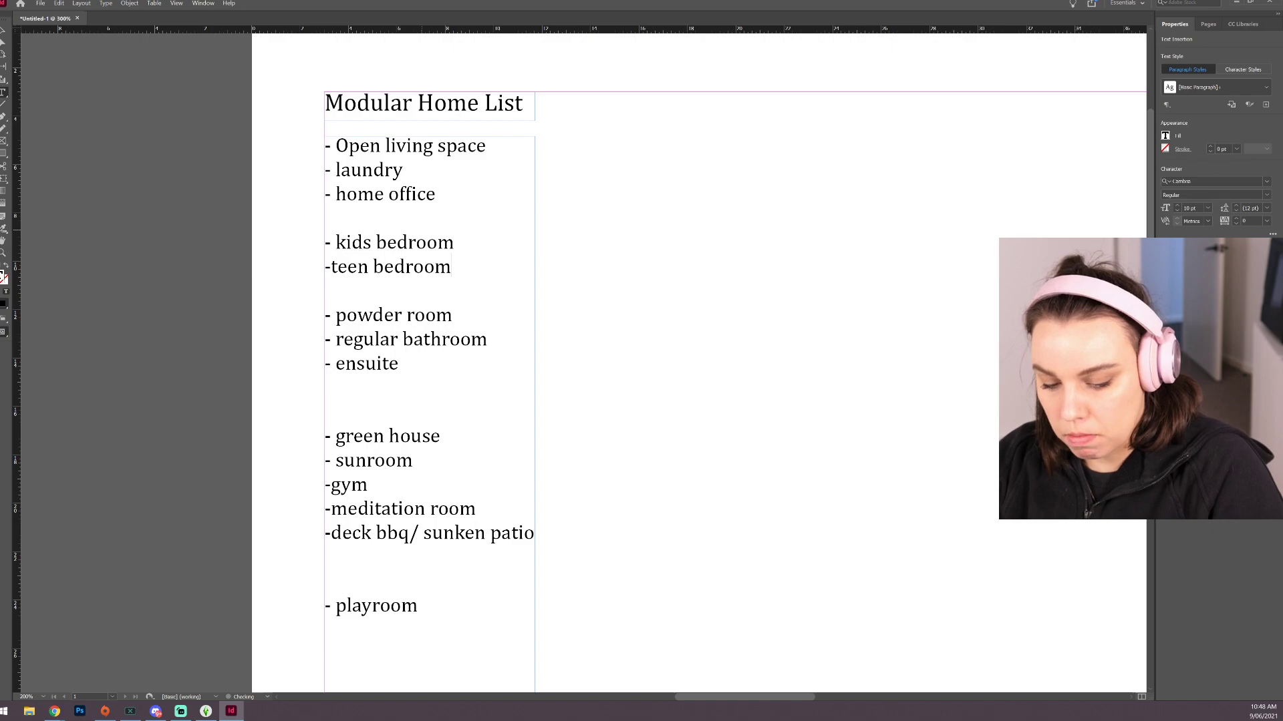
key("Return")
type("-master be")
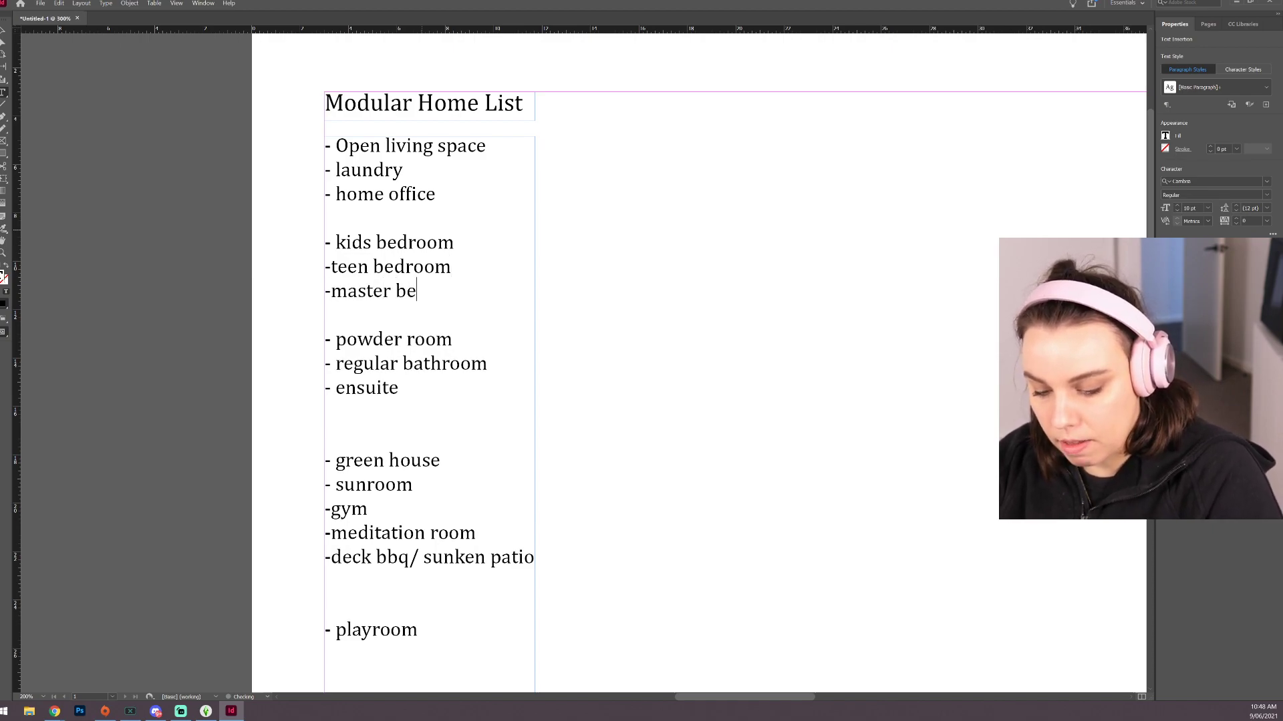
type("droom")
key("Return")
type("-butler")
key("BackSpace")
key("BackSpace")
key("BackSpace")
key("BackSpace")
key("BackSpace")
key("BackSpace")
key("BackSpace")
key("BackSpace")
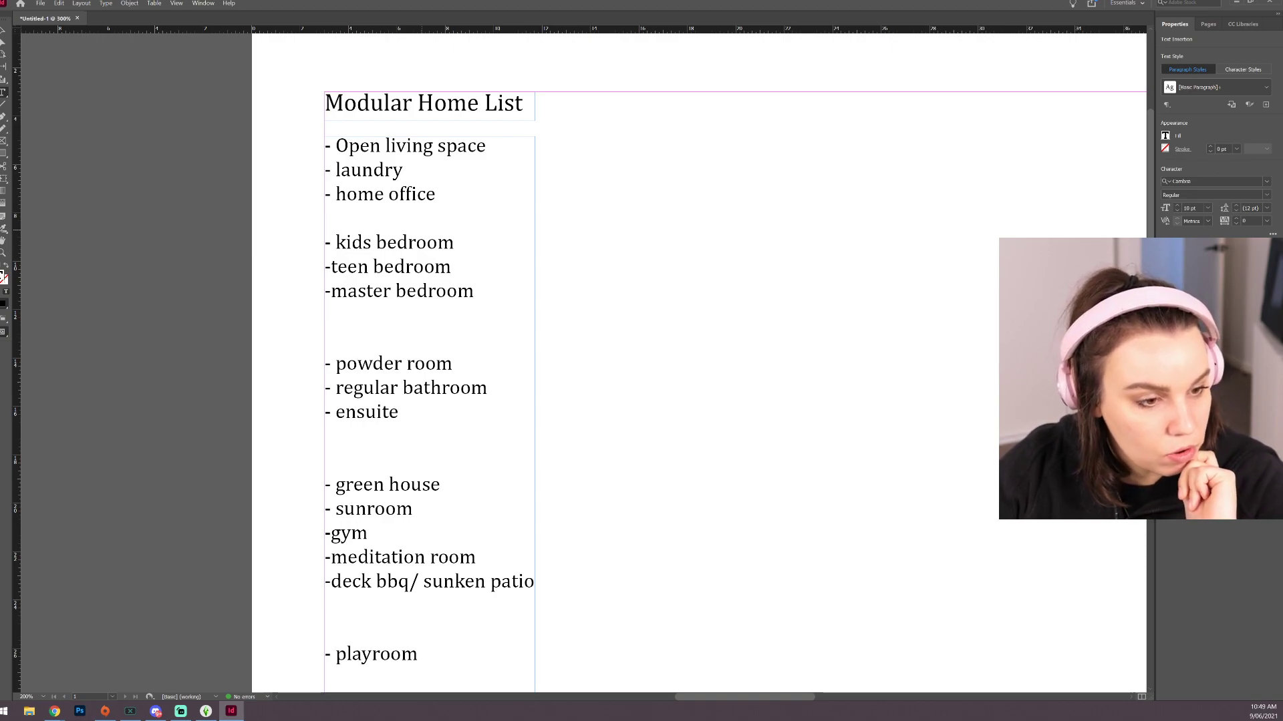
Step: Add the item "- collectible room" on a new line directly below "- playroom"
scroll(428, 576, "down", 2)
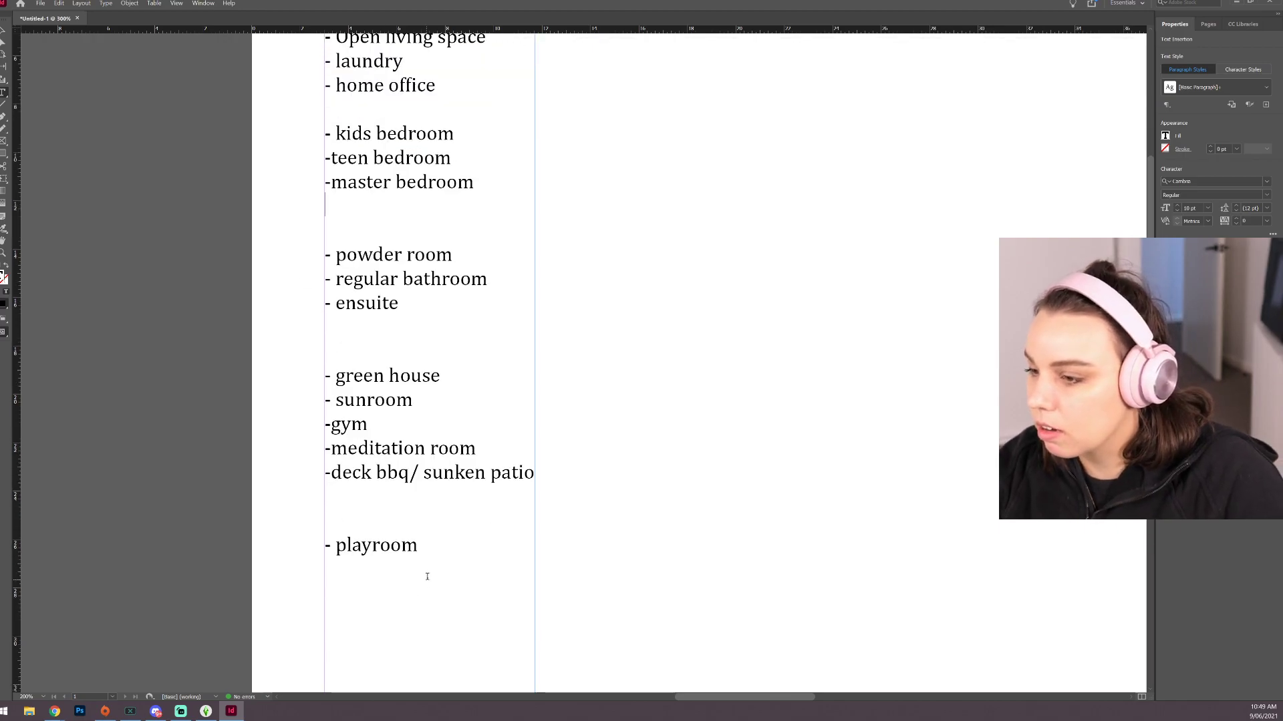
type("- collect")
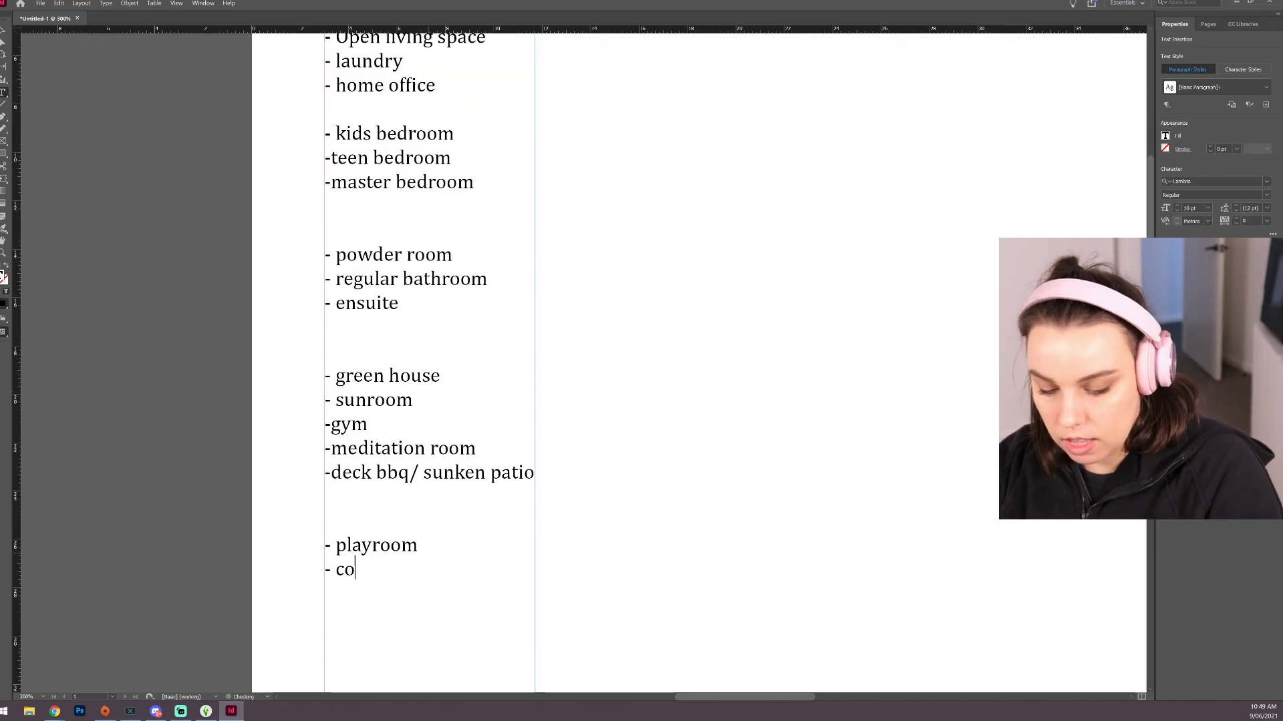
type("room,")
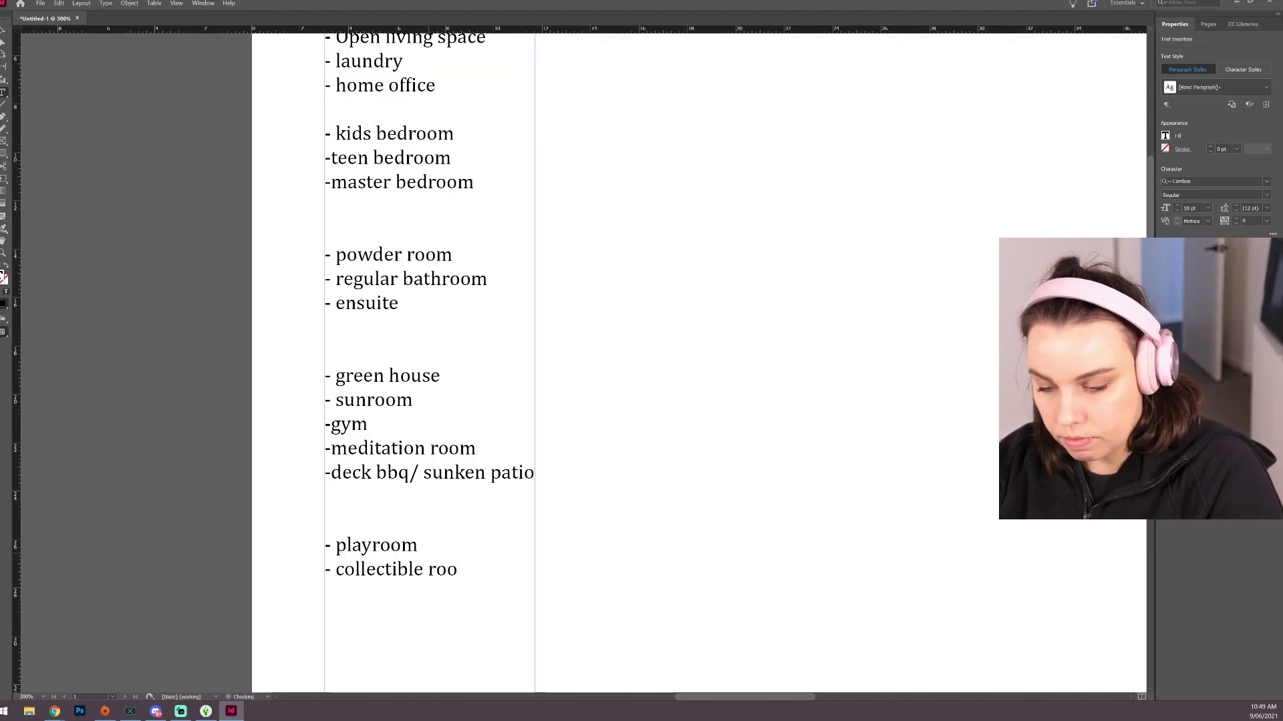
Step: Try shortening the collectible room item to the single word "collectable"
key("BackSpace")
key("BackSpace")
key("BackSpace")
key("BackSpace")
key("BackSpace")
key("BackSpace")
key("BackSpace")
key("BackSpace")
key("BackSpace")
key("BackSpace")
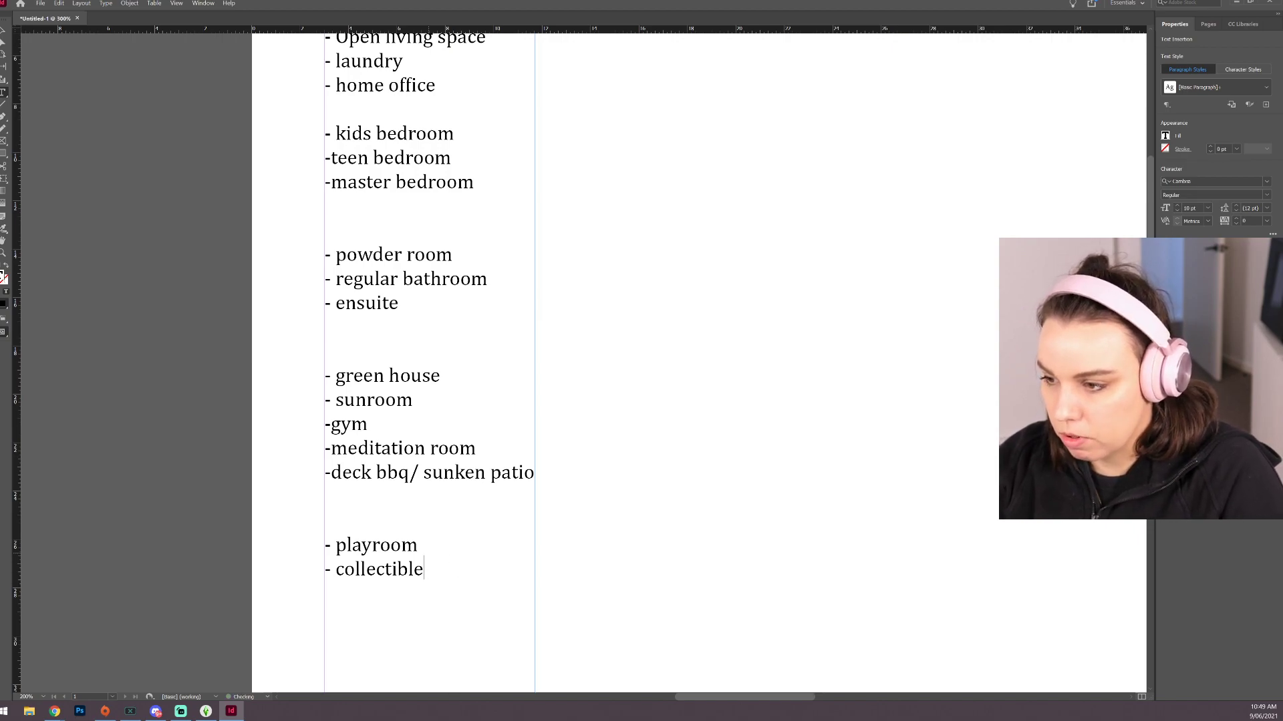
type("able")
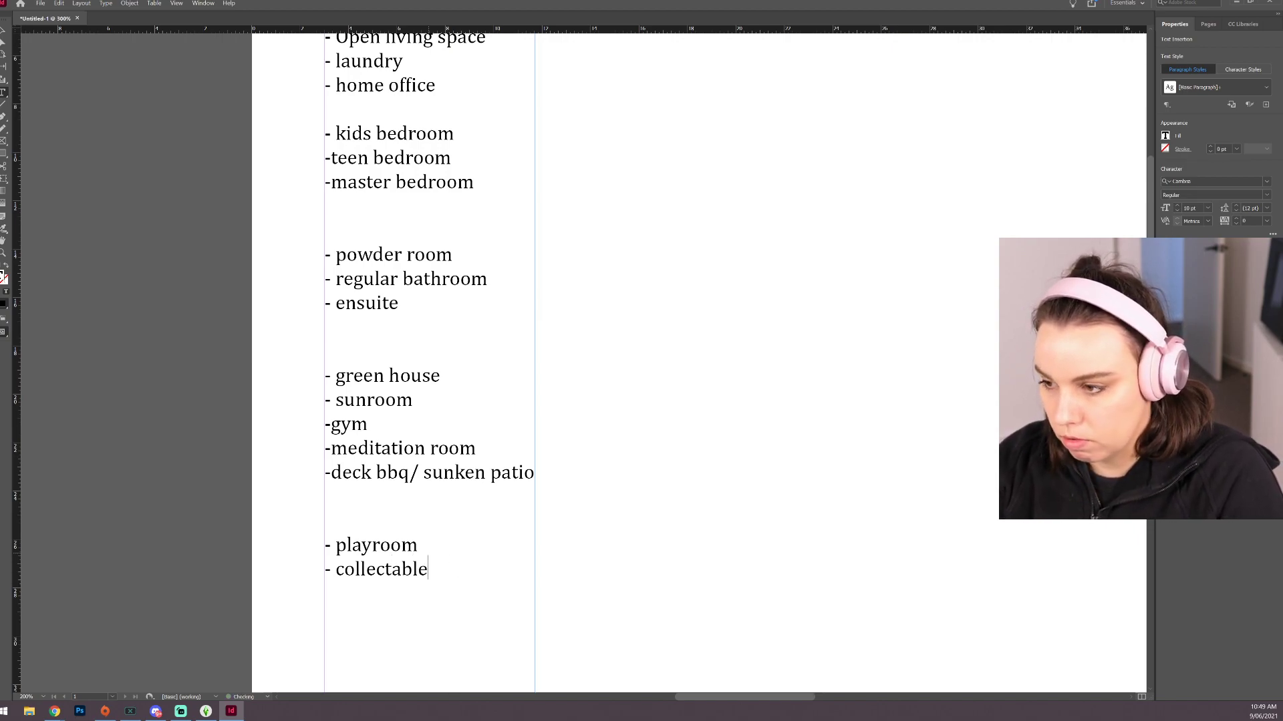
key("BackSpace")
key("BackSpace")
key("BackSpace")
key("BackSpace")
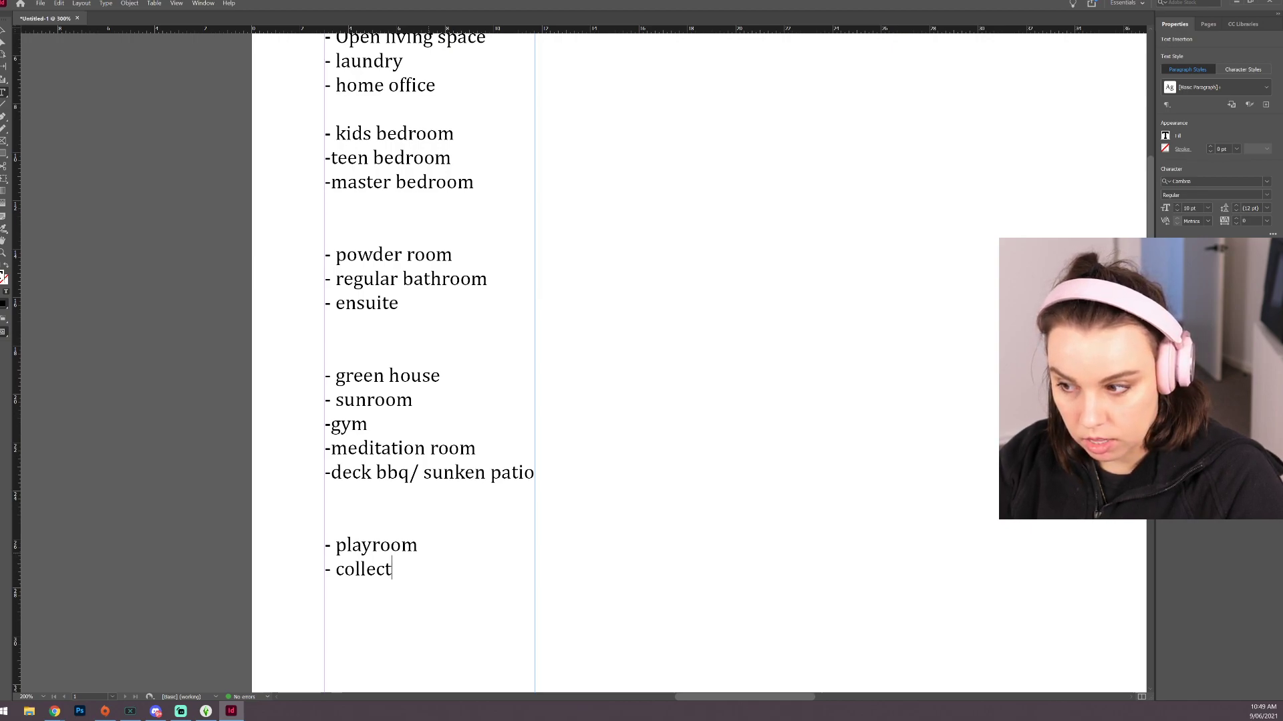
type("sab")
key("BackSpace")
key("BackSpace")
key("BackSpace")
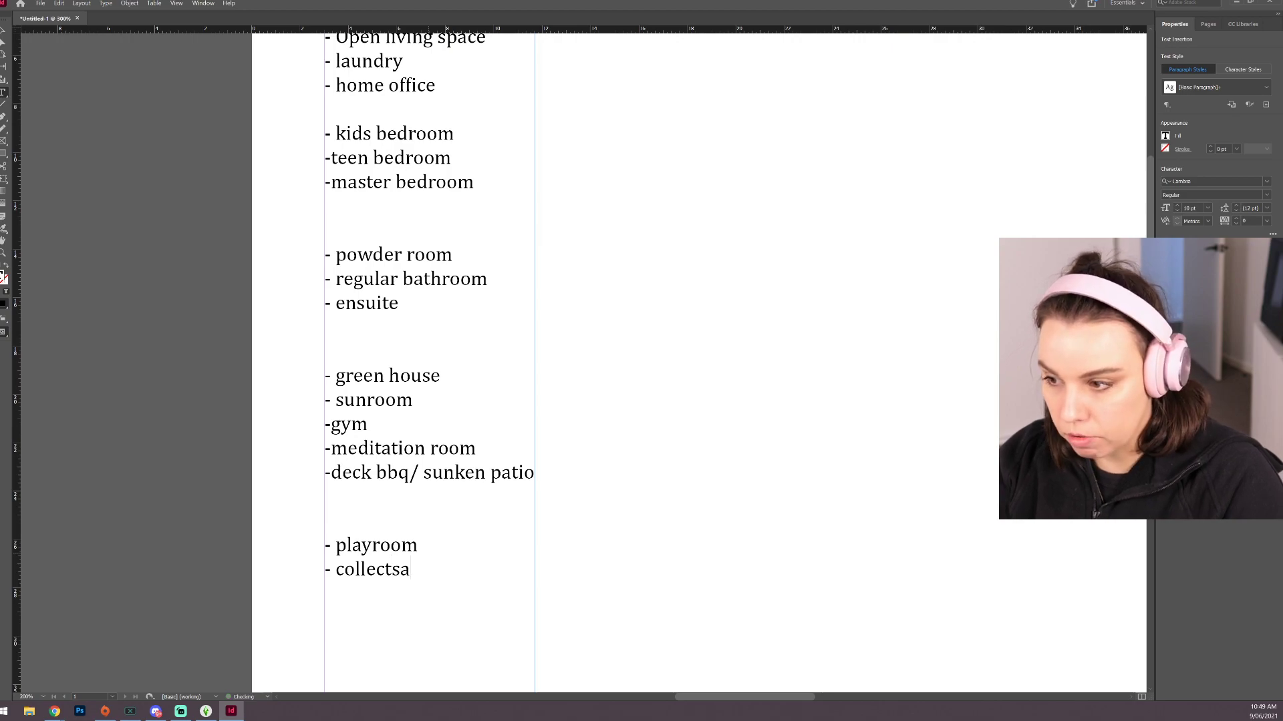
type("able")
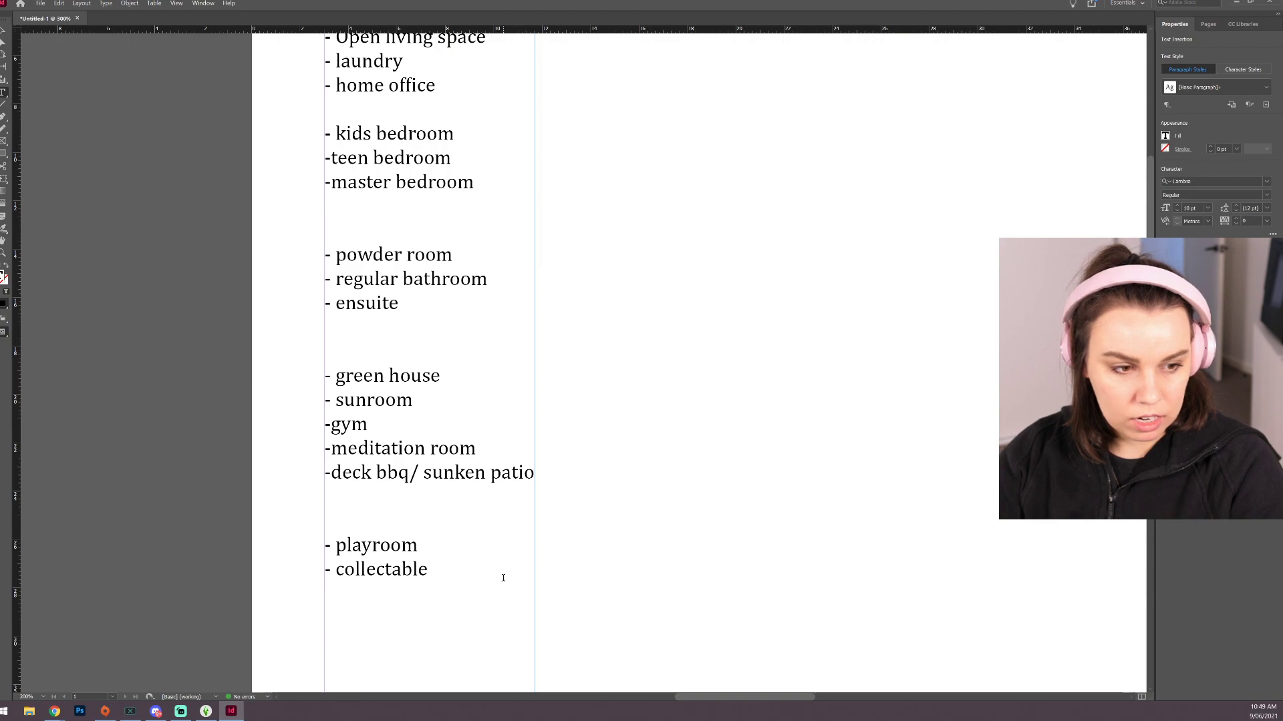
Step: Respell the item below "- playroom" as "- collectible"
key("BackSpace")
key("BackSpace")
key("BackSpace")
key("BackSpace")
key("BackSpace")
type("tible")
Step: Add the item "- at home dungeon" on a new line below "- collectible"
key("Return")
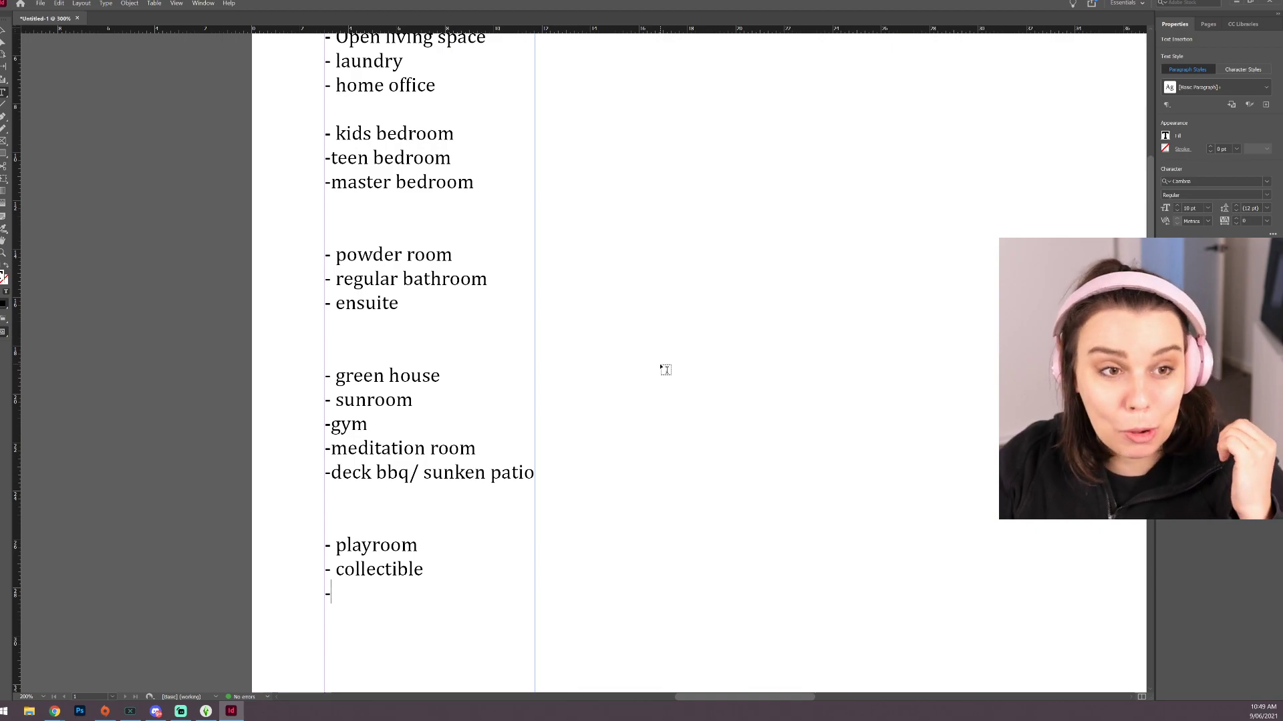
type("a")
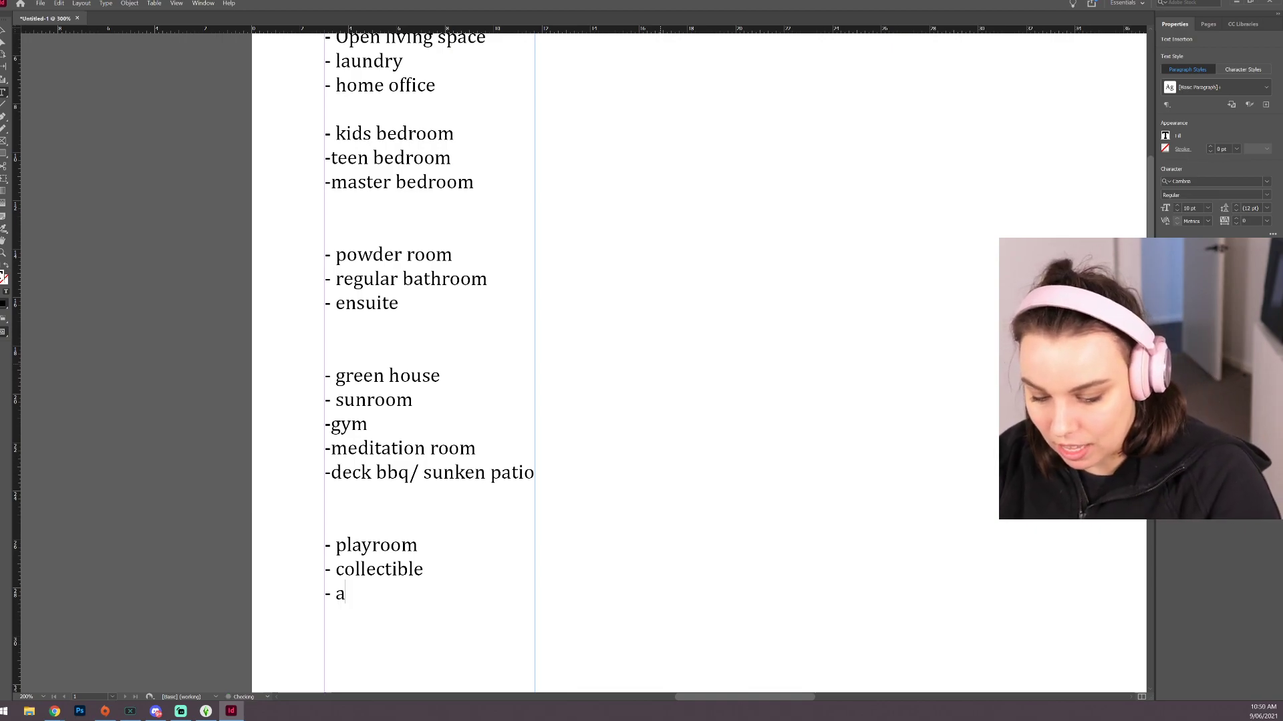
type("t home dungeon")
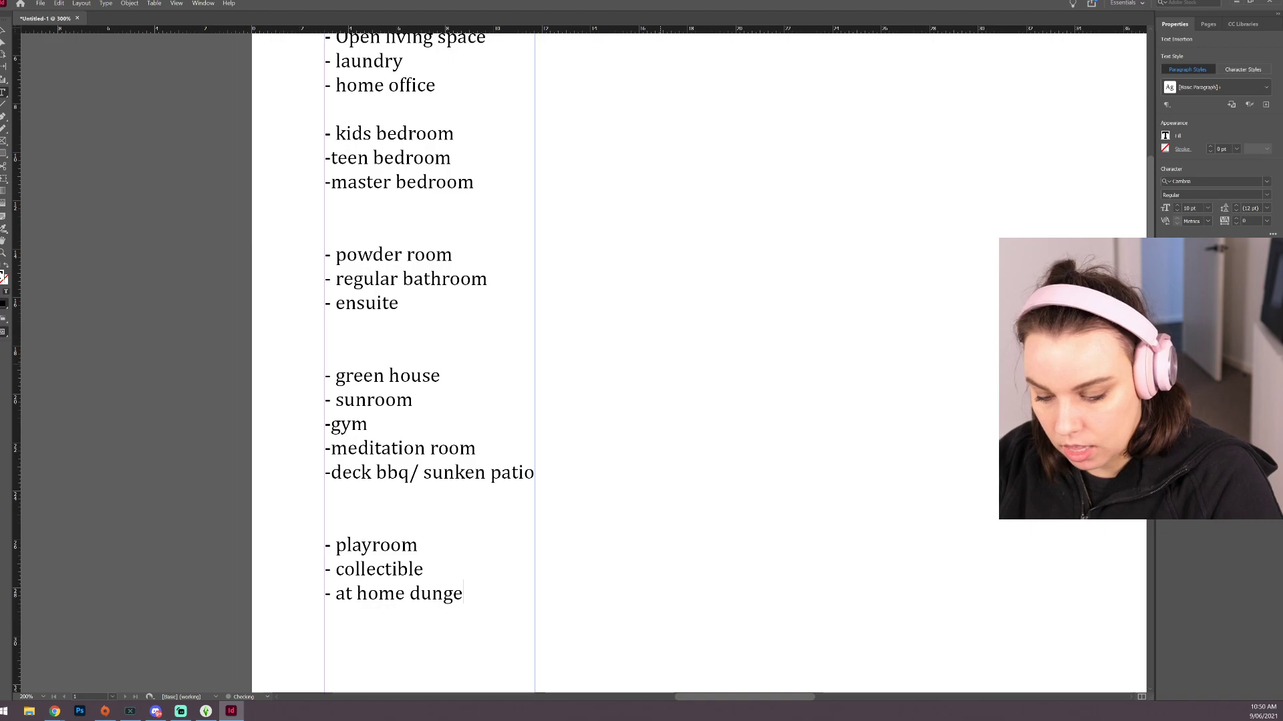
Step: Remove one blank line between "- ensuite" and "- green house" to tighten the spacing between these groups
left_click(394, 350)
scroll(385, 354, "up", 1)
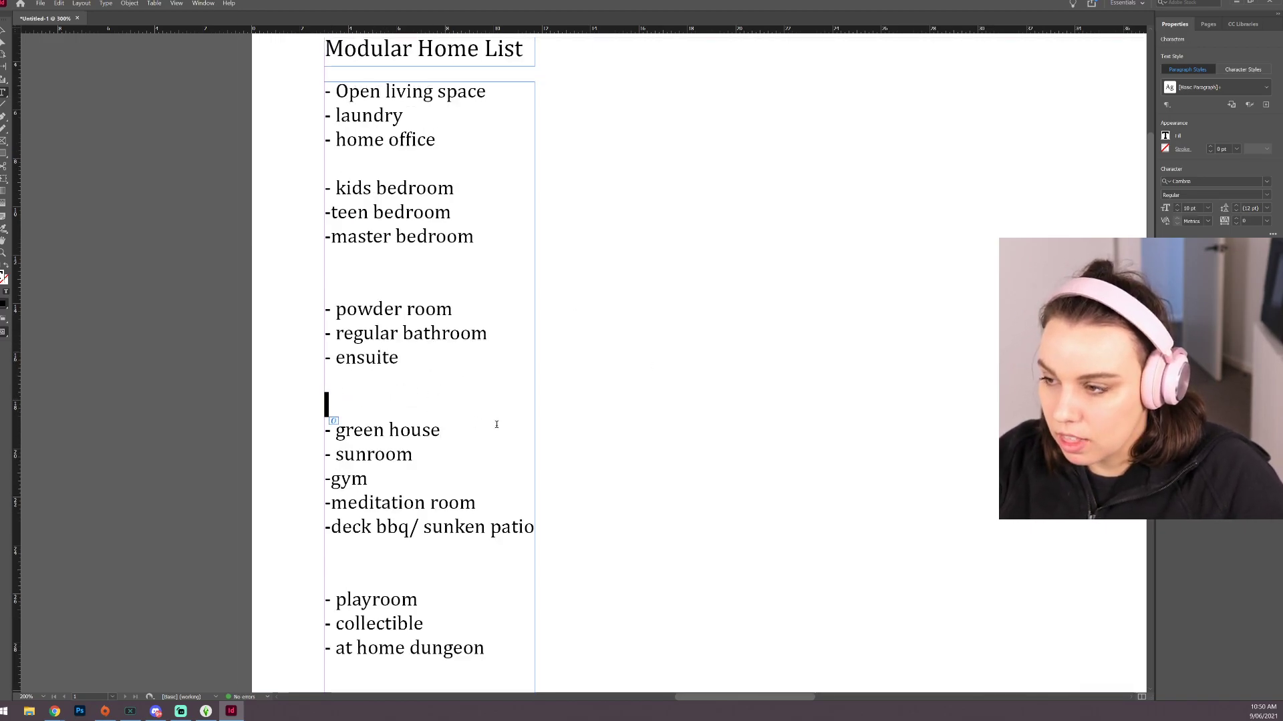
key("BackSpace")
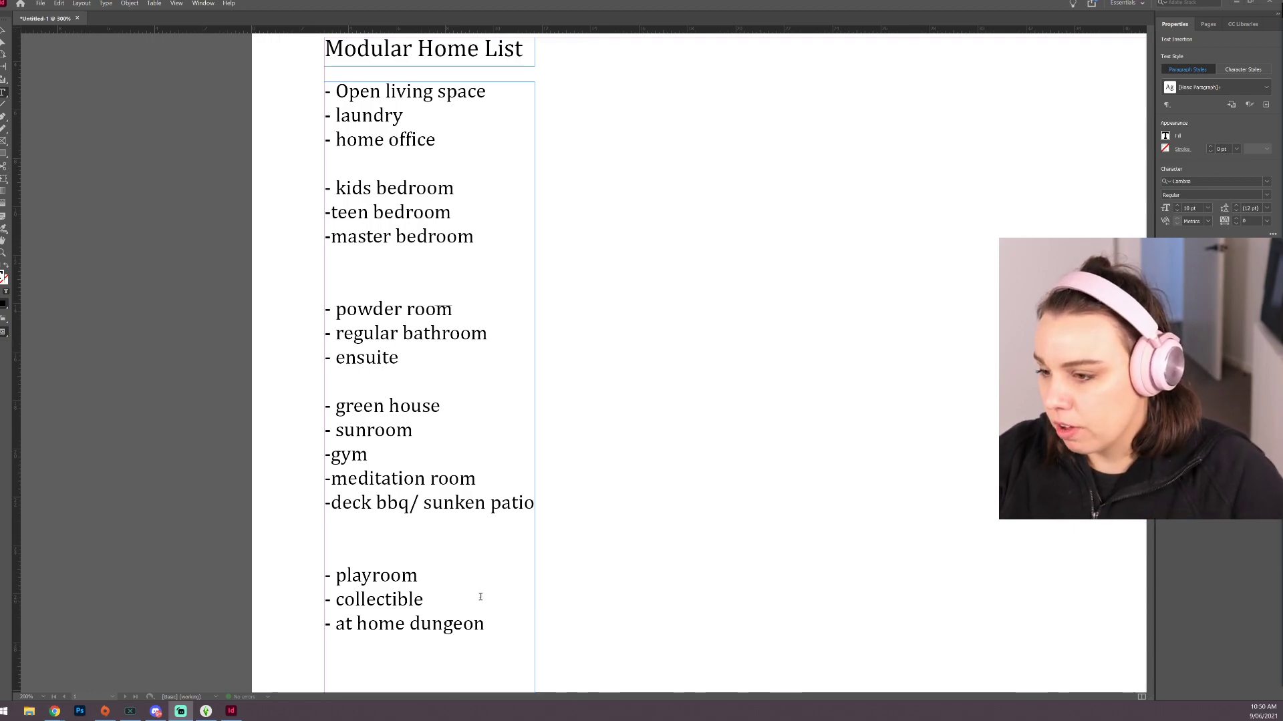
Step: Add the item "- art studio" at the end of the list, below "- at home dungeon"
type("art studio")
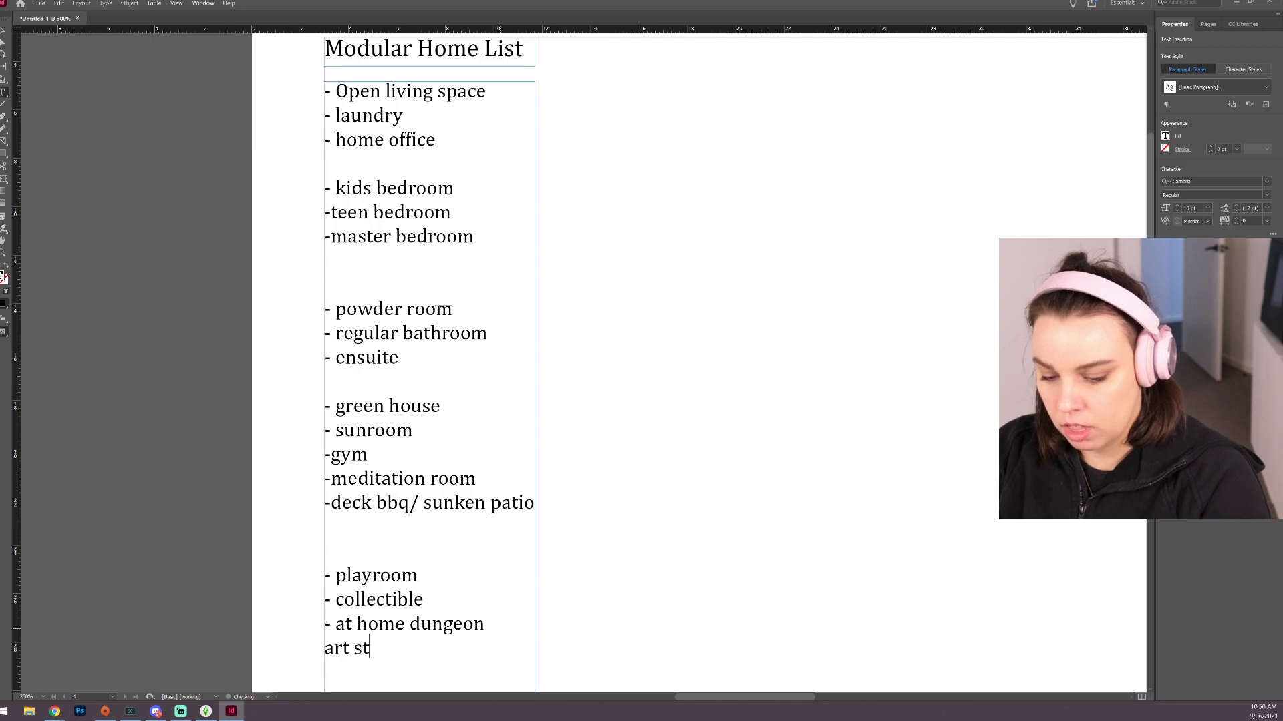
left_click(326, 650)
type("-")
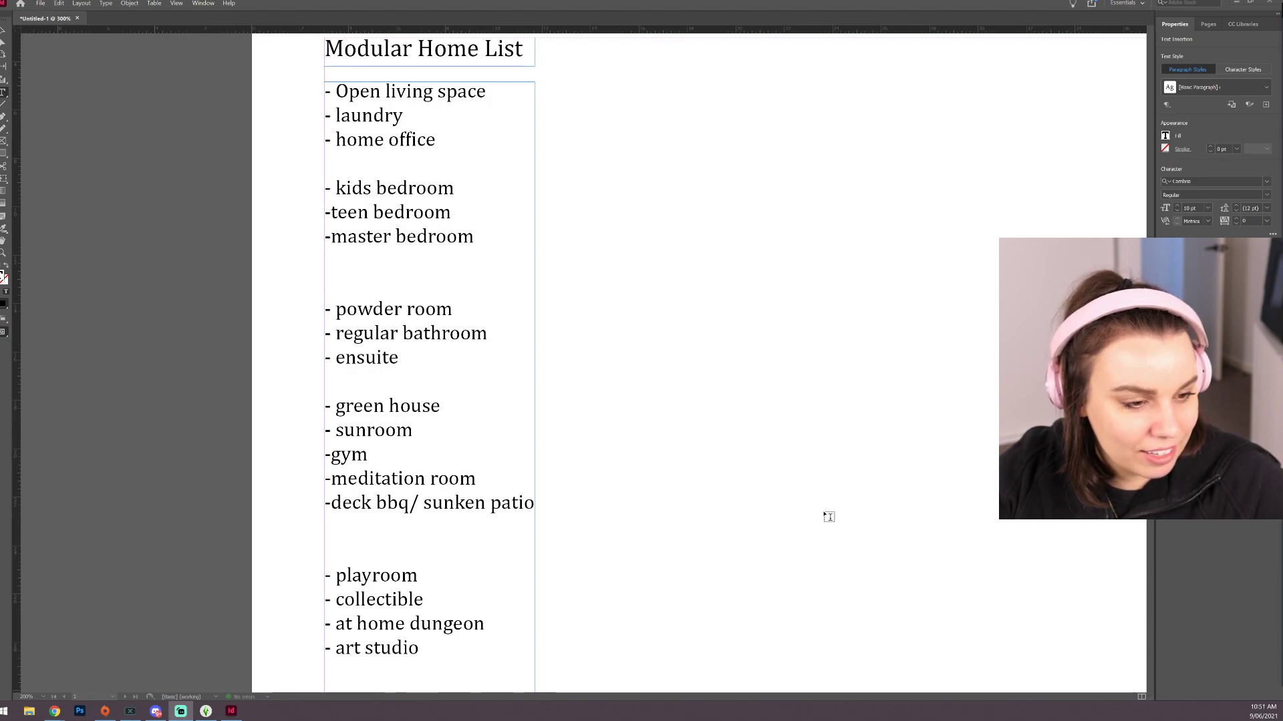
scroll(391, 427, "up", 4)
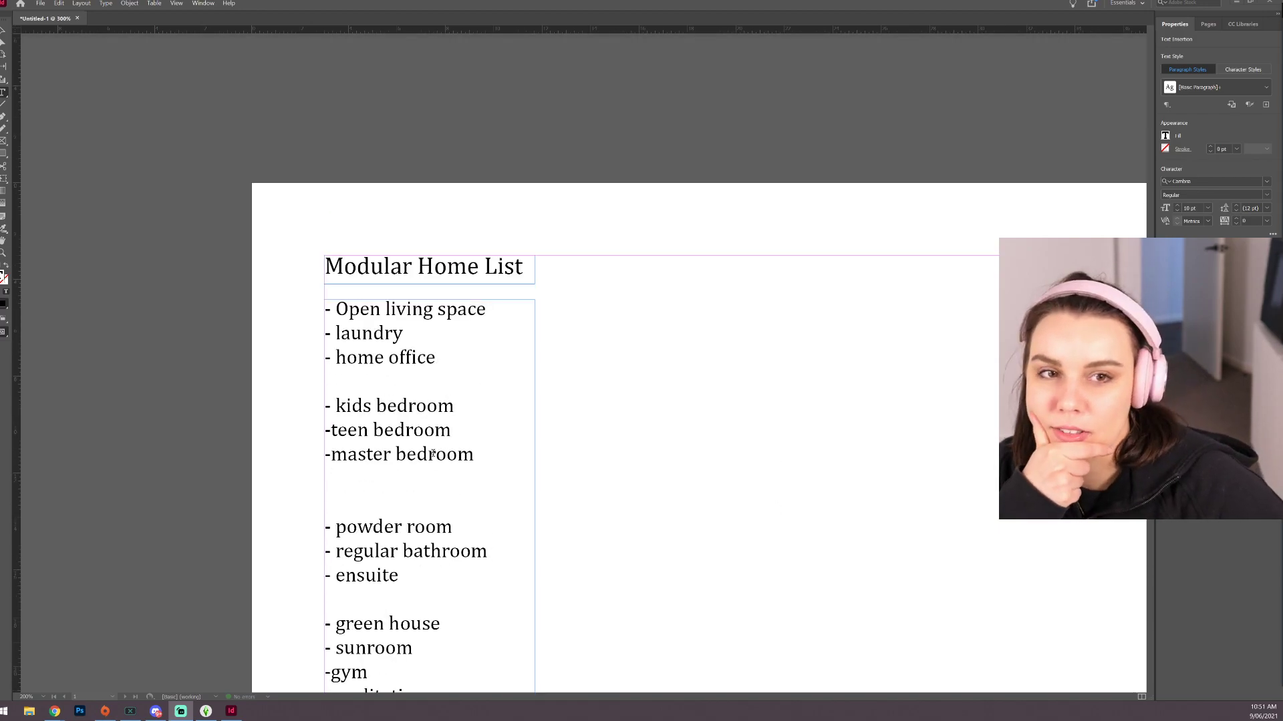
Step: Shorten the list's text frame so its lower edge sits just below "- art studio"
scroll(346, 415, "down", 2)
key("Escape")
left_click(724, 500)
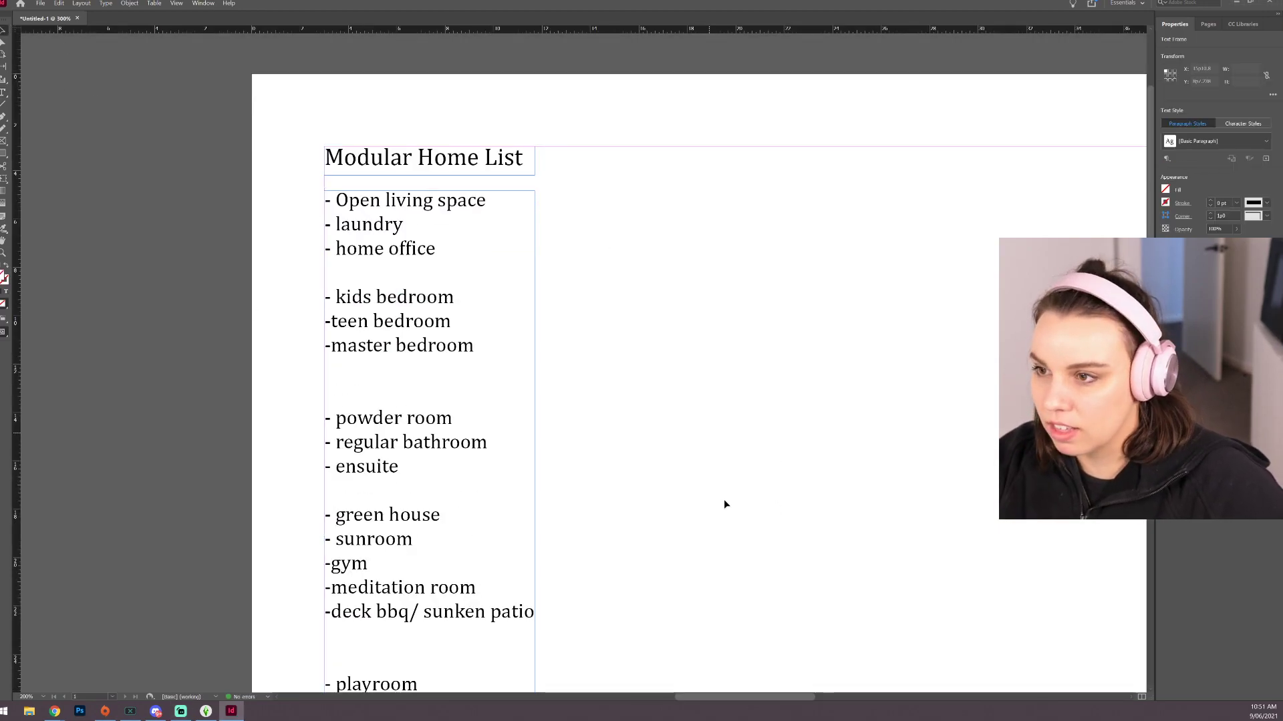
key("ctrl+minus")
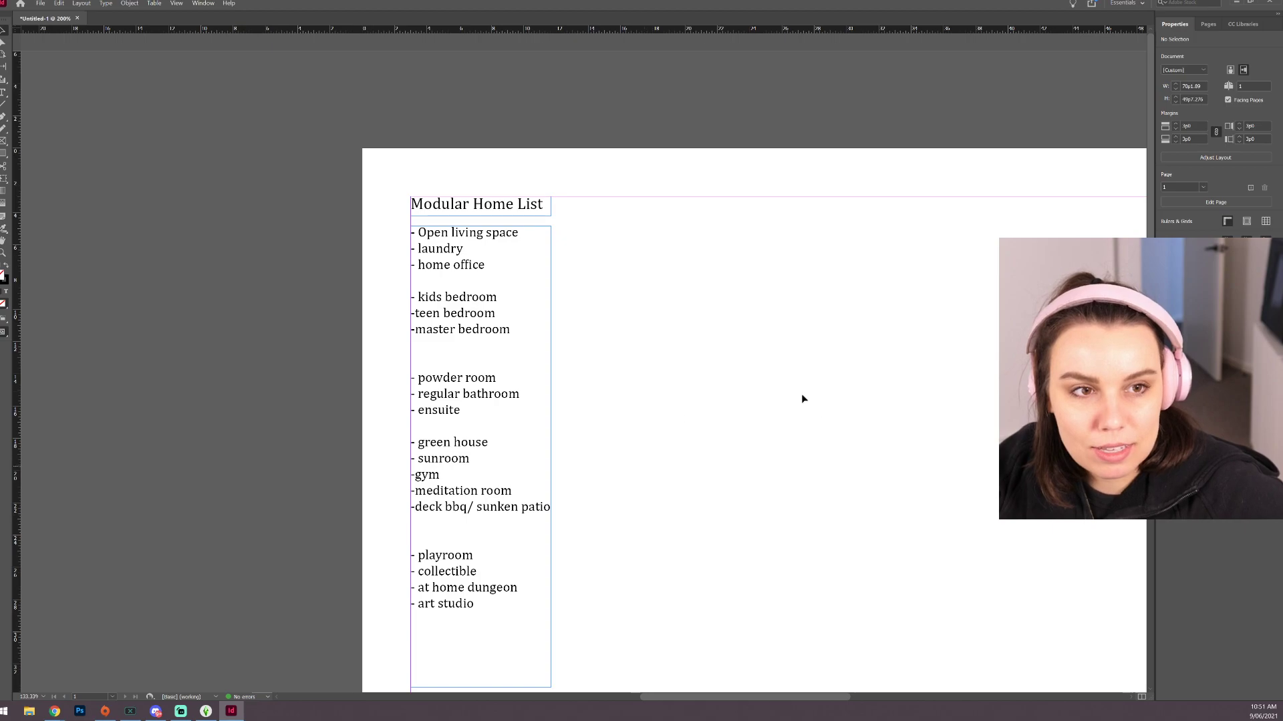
left_click(538, 475)
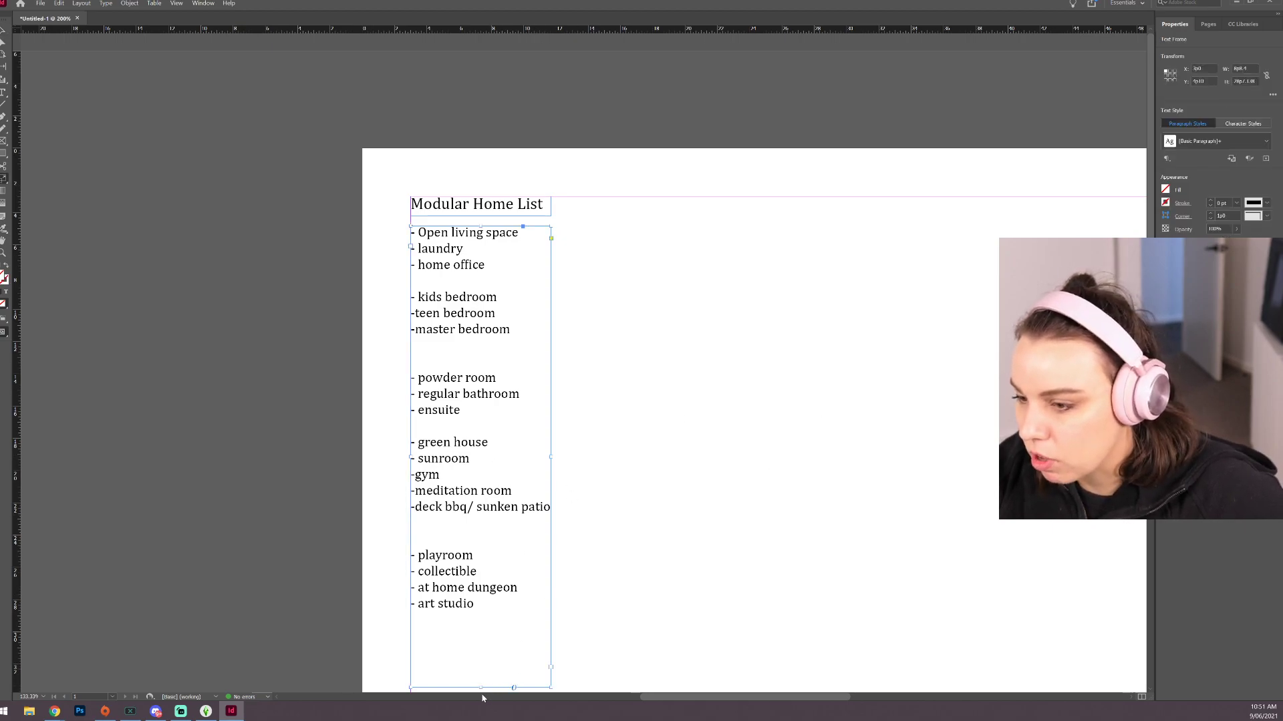
left_click_drag(481, 688, 481, 628)
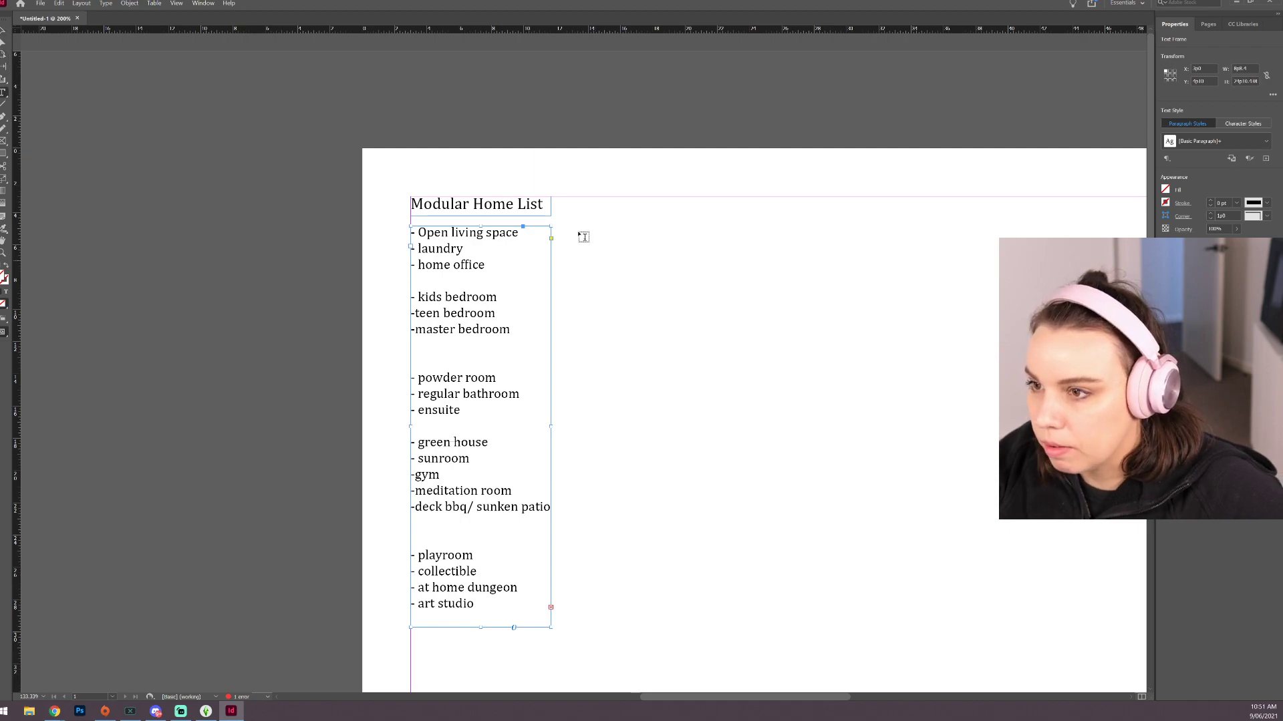
Step: Make three copies of the list's text frame beside the original, forming a row of four evenly spaced columns
left_click_drag(574, 227, 703, 628)
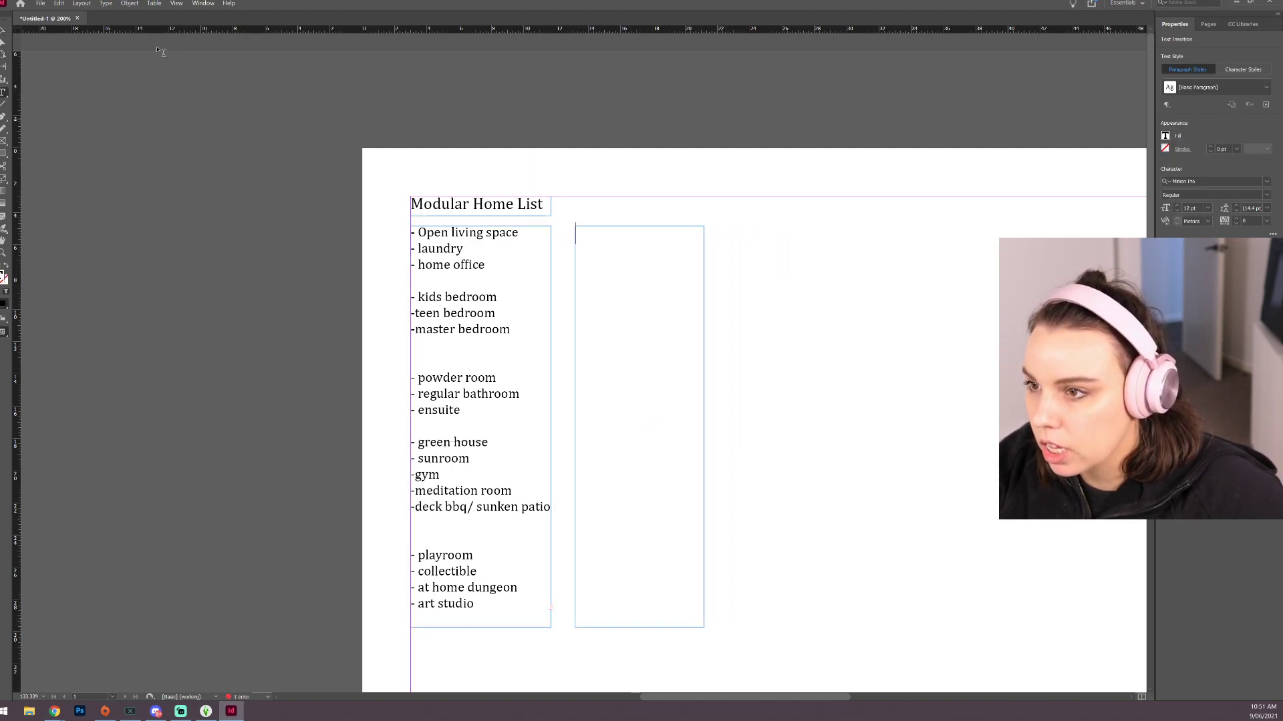
key("ctrl+z")
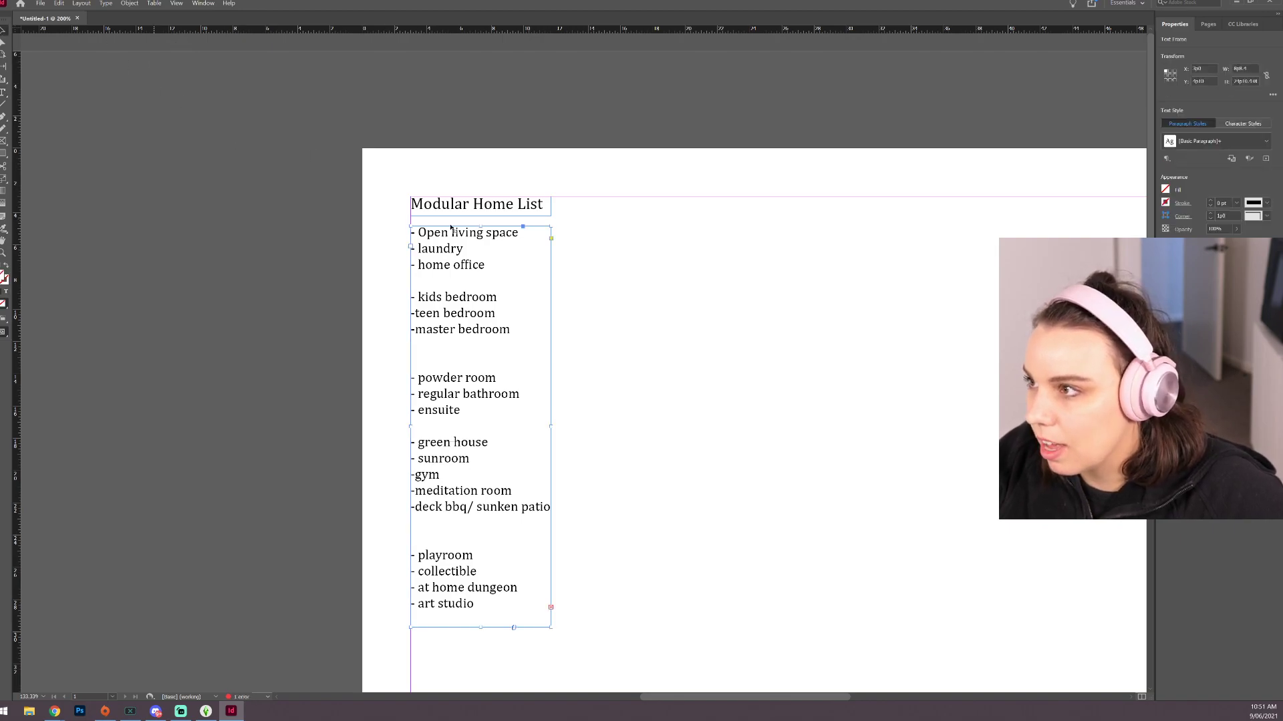
left_click_drag(478, 398, 769, 405)
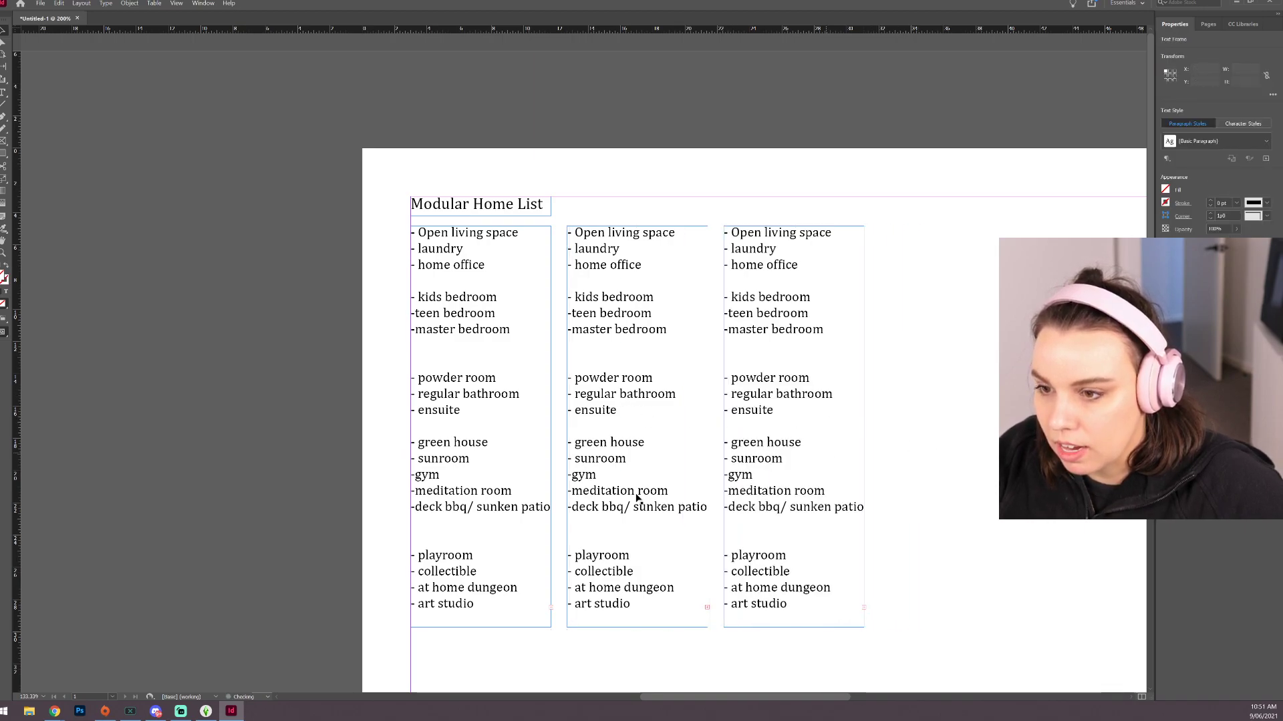
key("ctrl+shift+a")
left_click_drag(758, 479, 916, 484)
Step: Delete all the text from the three copied frames, leaving them as empty columns
double_click(675, 506)
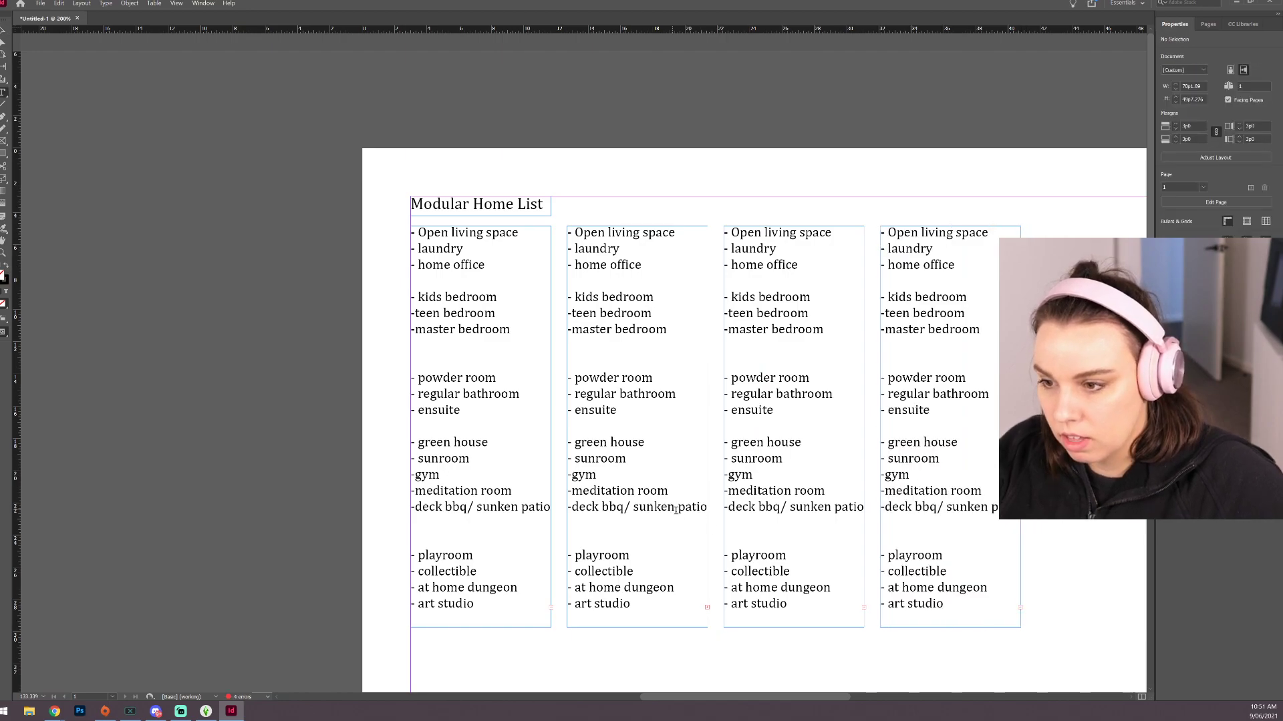
key("ctrl+a")
key("BackSpace")
left_click(751, 507)
key("ctrl+a")
key("BackSpace")
left_click(921, 491)
key("ctrl+a")
key("BackSpace")
left_click(4, 30)
left_click(602, 175)
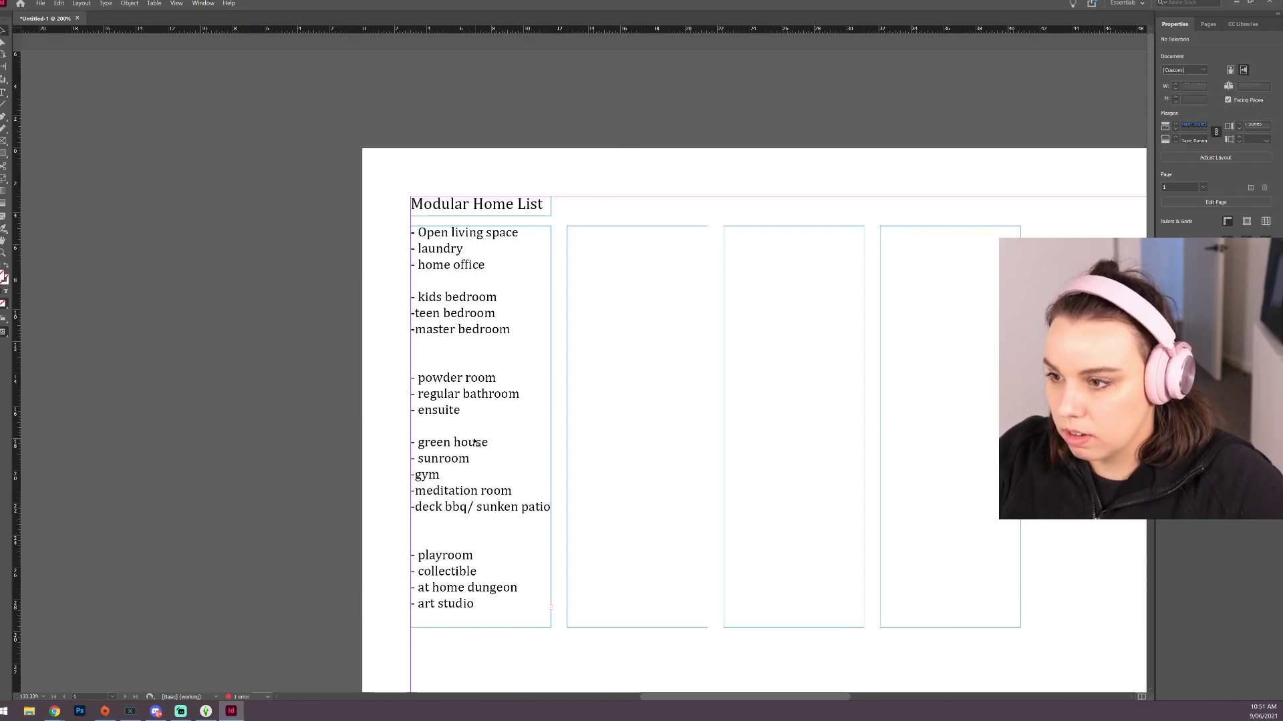
Step: Thread the overflow of the list's text frame into the first empty column and place the text cursor after "- art studio"
left_click(550, 607)
left_click(617, 469)
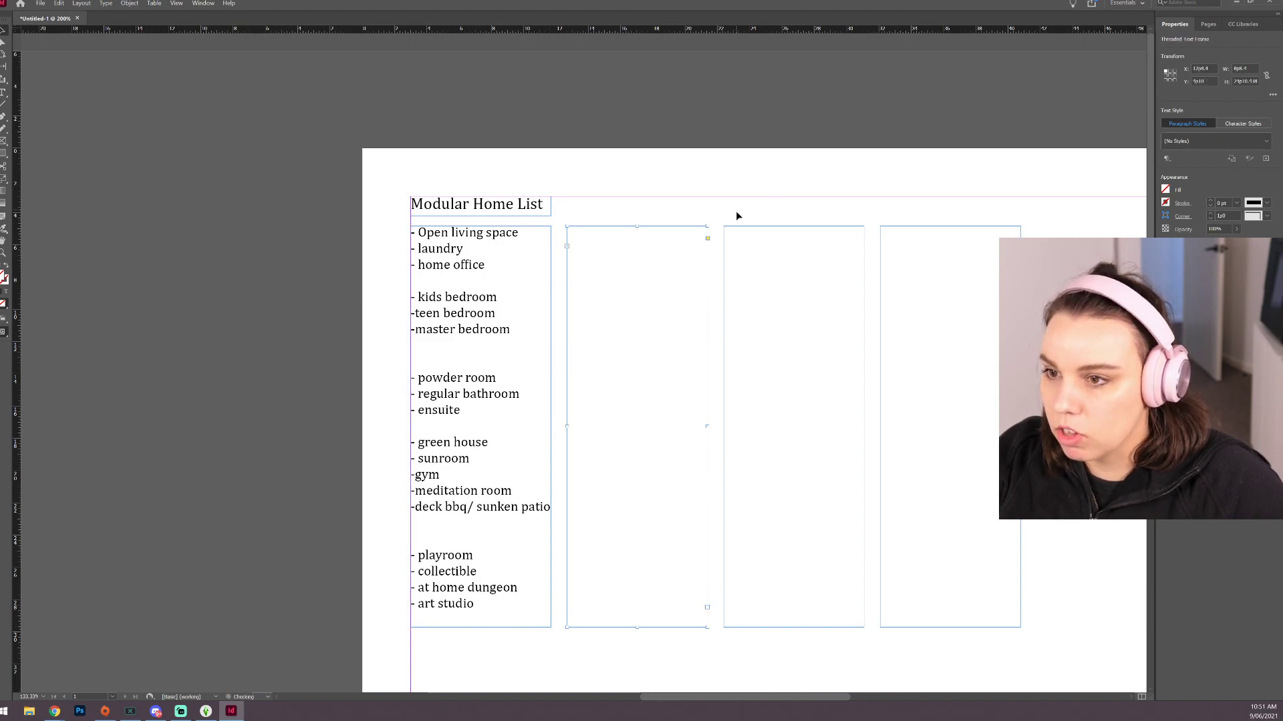
left_click(760, 179)
double_click(479, 618)
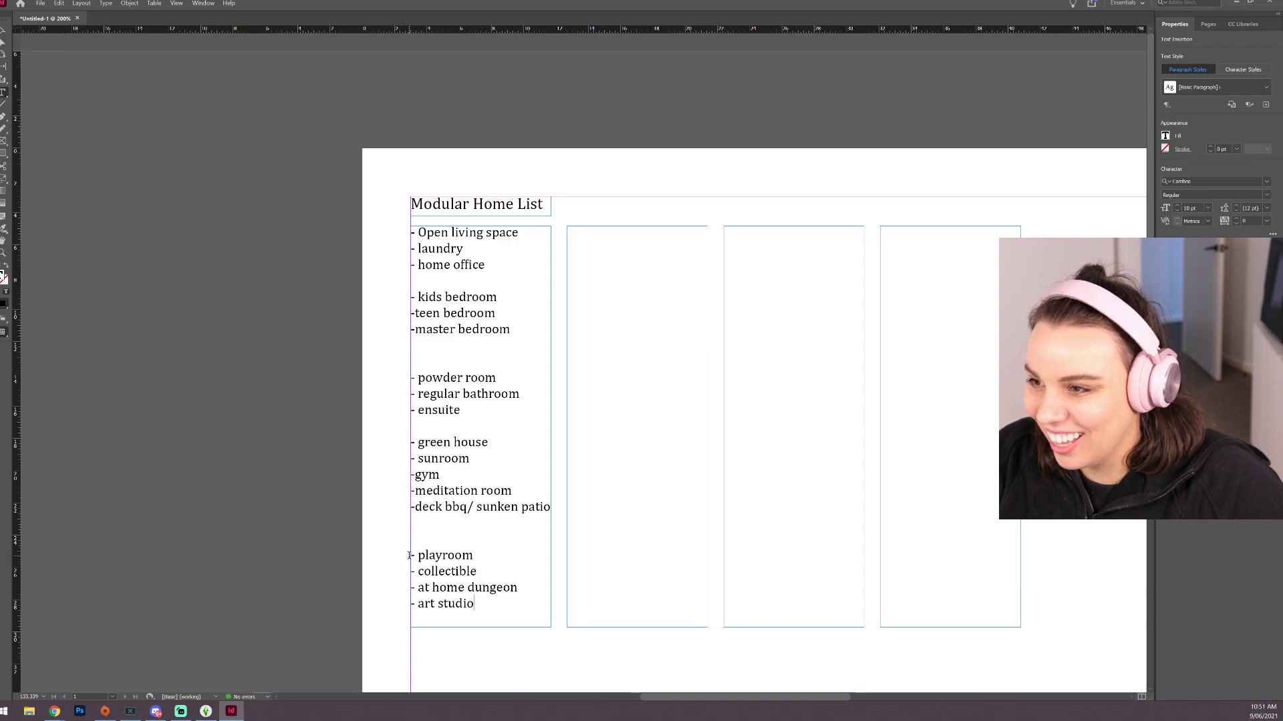